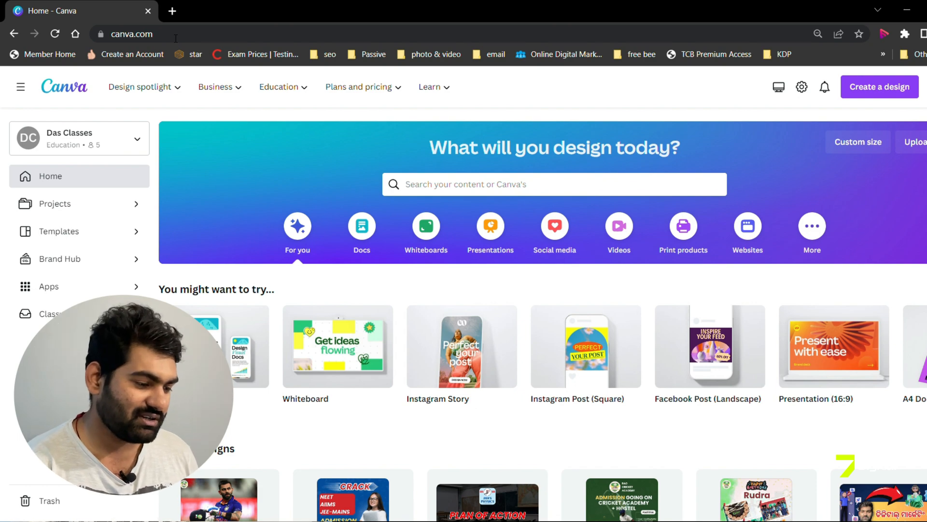
scroll(593, 297, "down", 3)
scroll(593, 297, "up", 3)
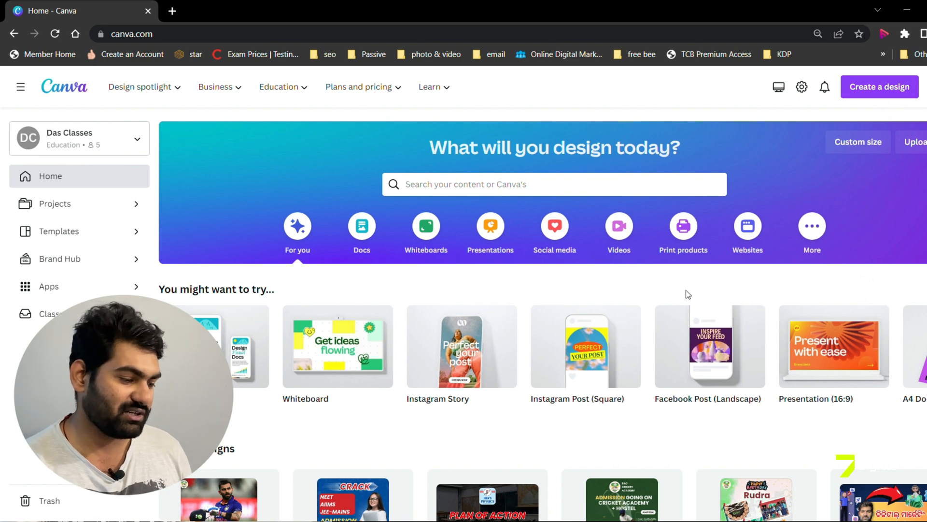
Step: Show the social media design types and look through the popular formats on offer
left_click(558, 246)
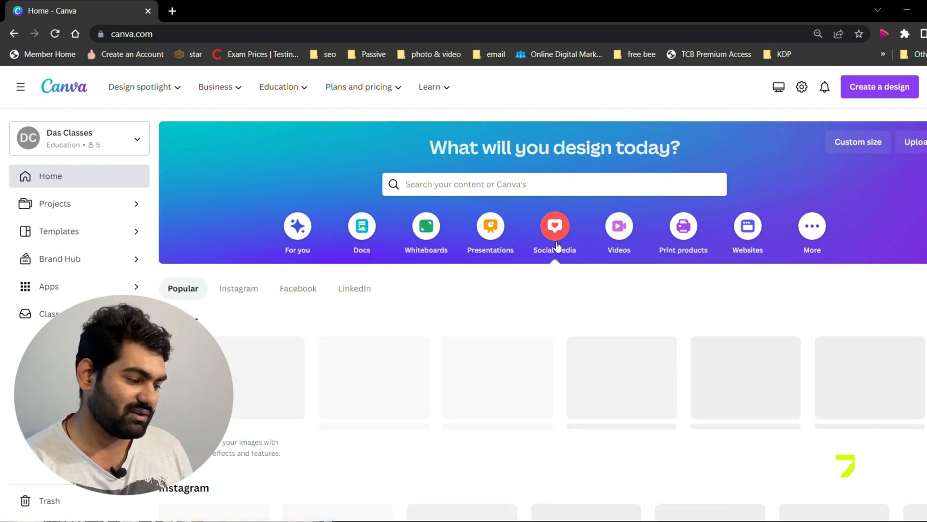
scroll(551, 300, "down", 2)
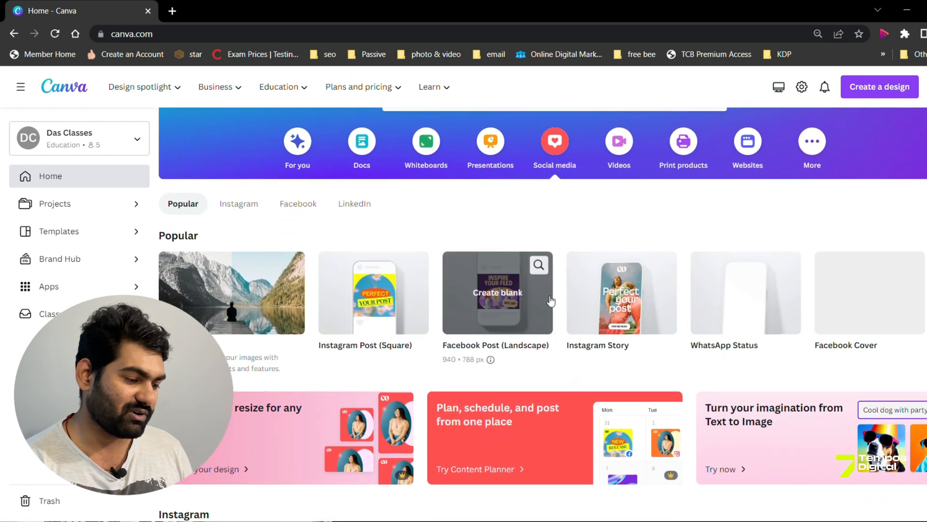
scroll(550, 300, "down", 1)
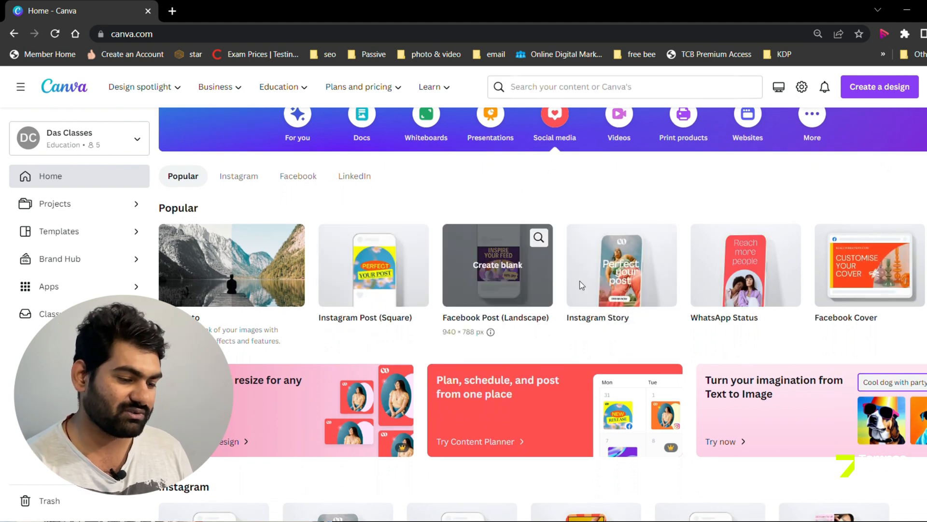
scroll(872, 299, "right", 3)
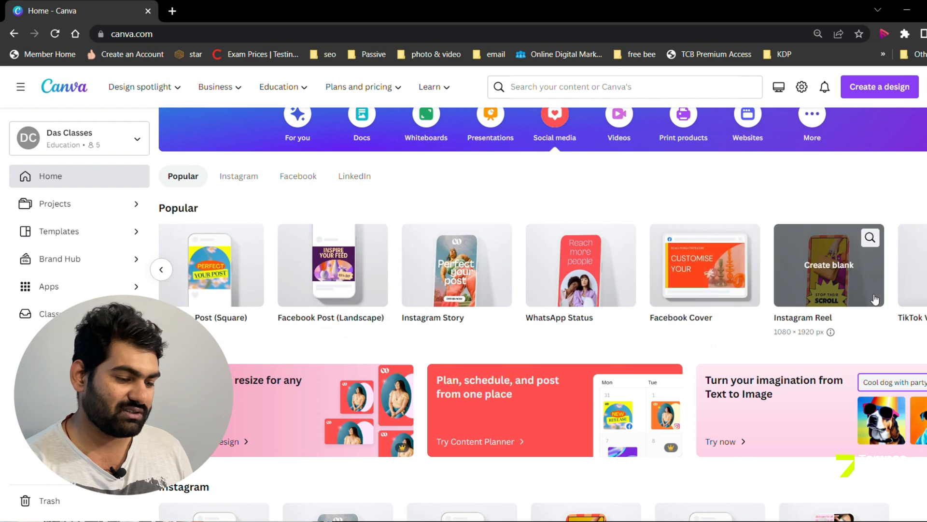
scroll(875, 299, "right", 2)
scroll(875, 299, "right", 2)
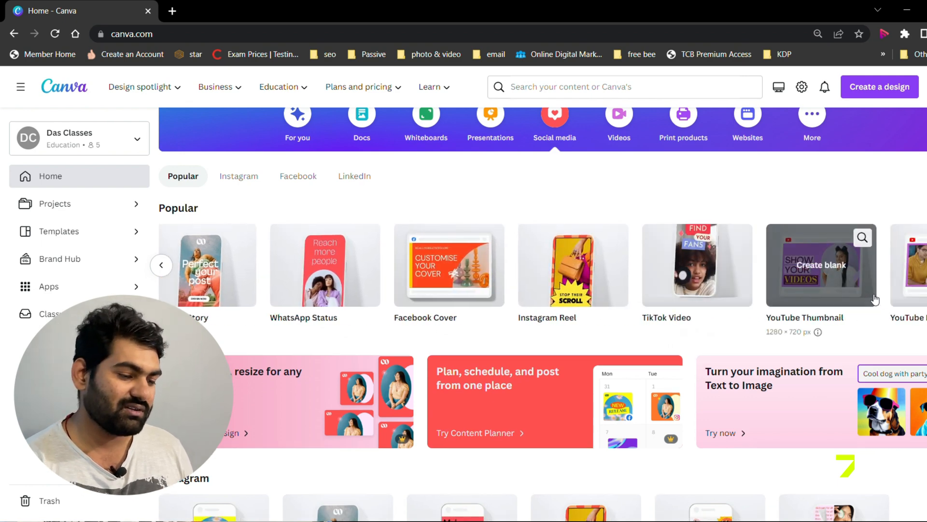
scroll(875, 299, "right", 3)
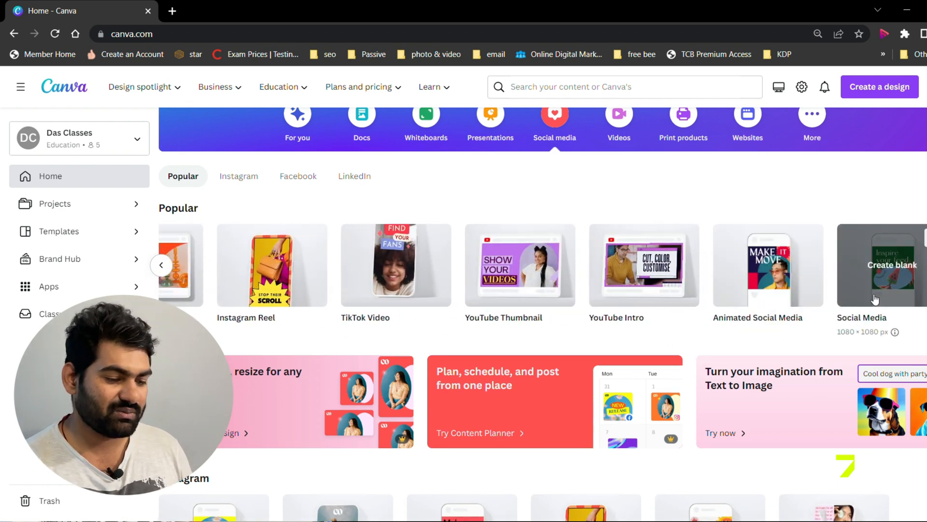
scroll(875, 300, "left", 8)
scroll(874, 298, "left", 4)
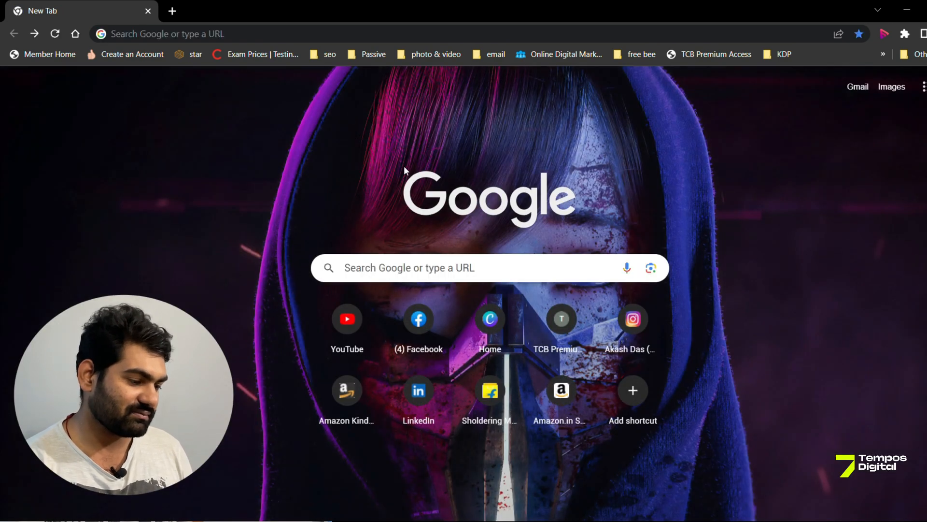
Step: Open the Canva home page and create a blank Instagram Post (Square) design
left_click(501, 340)
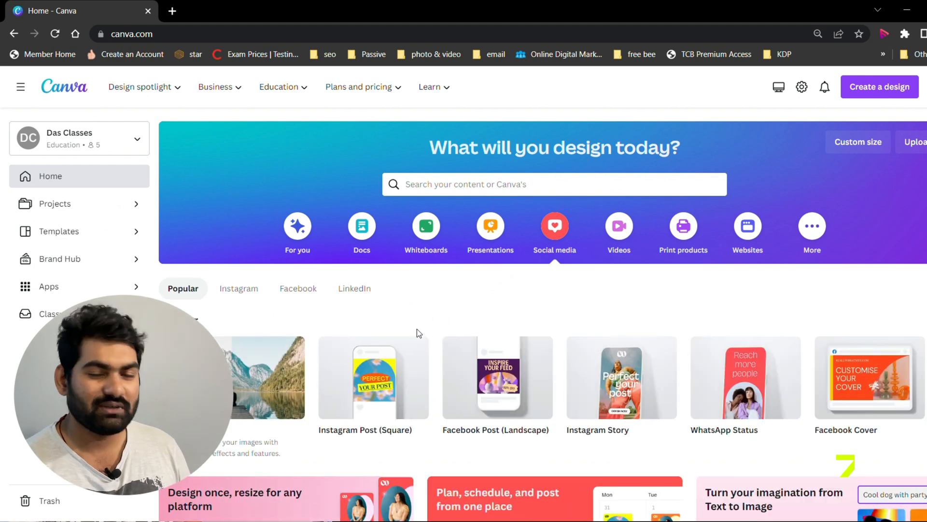
mouse_move(370, 387)
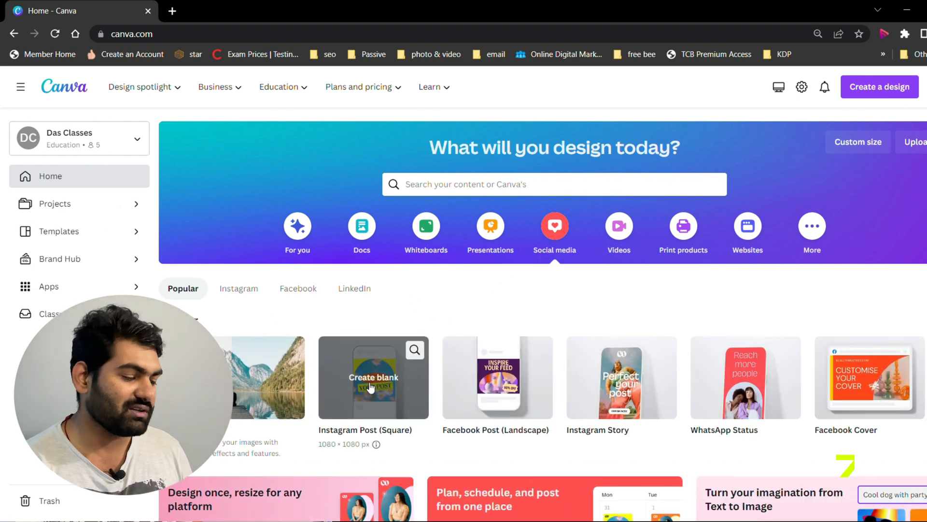
left_click(370, 387)
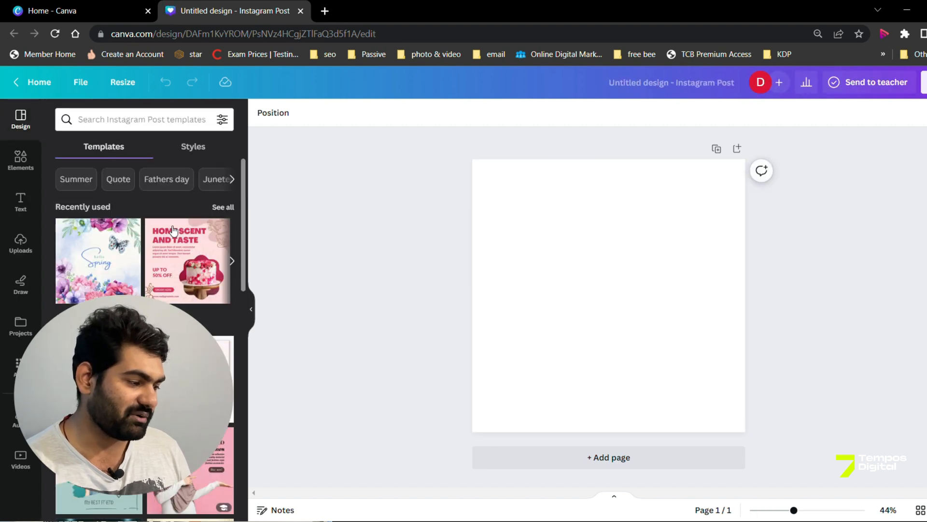
Step: Search the Instagram Post templates for "diwali" and apply the Purple Gold Pattern Happy Diwali template to the blank page
scroll(145, 314, "down", 10)
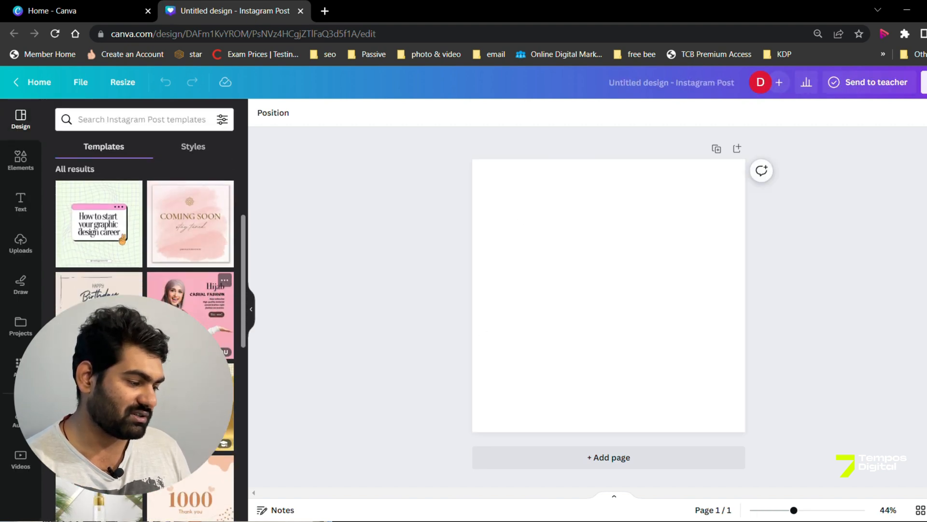
scroll(145, 241, "up", 10)
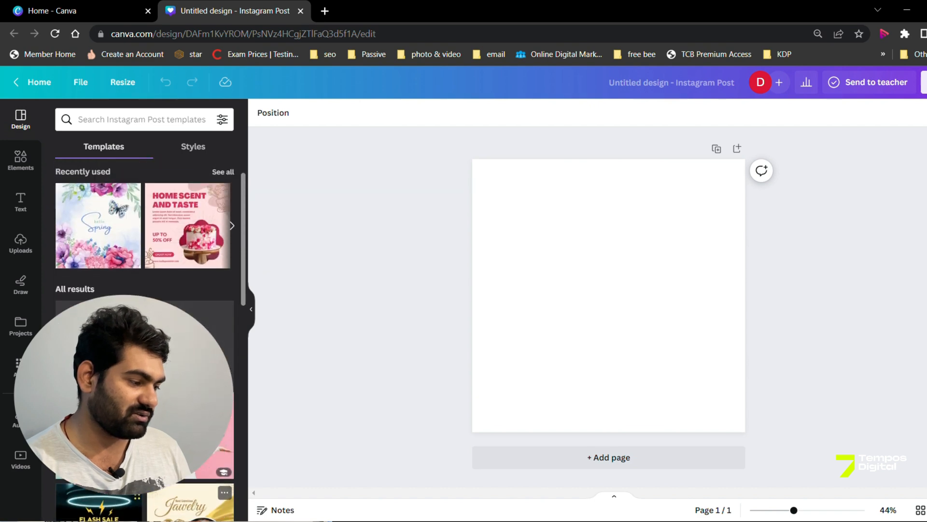
left_click(155, 126)
type("diwali")
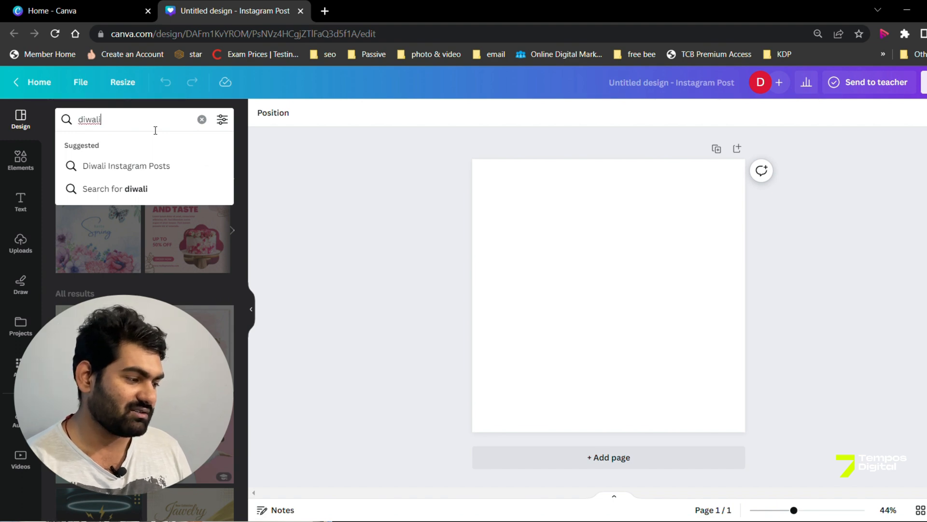
key("Return")
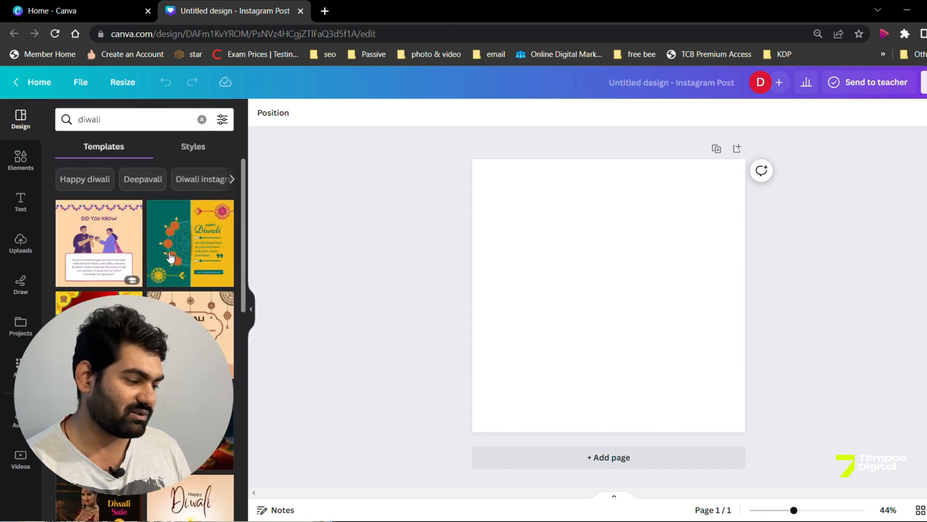
scroll(145, 290, "down", 10)
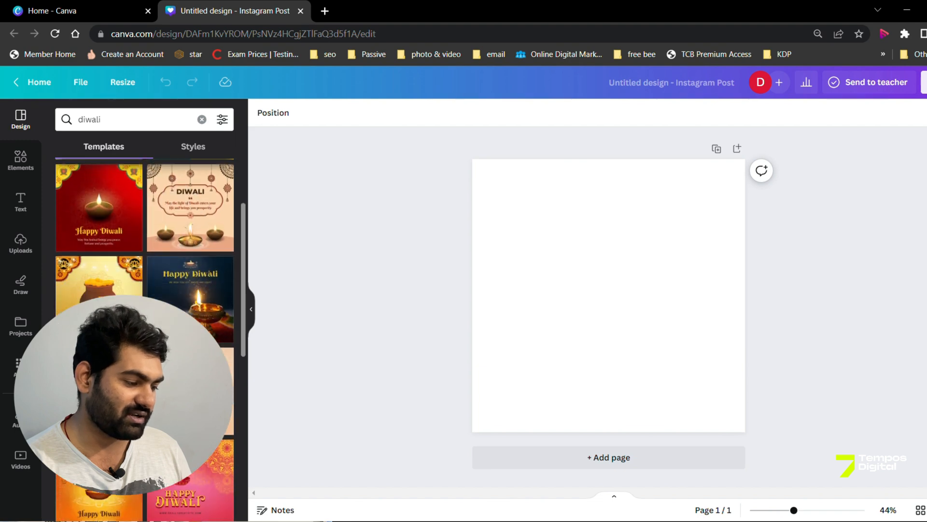
scroll(145, 290, "down", 3)
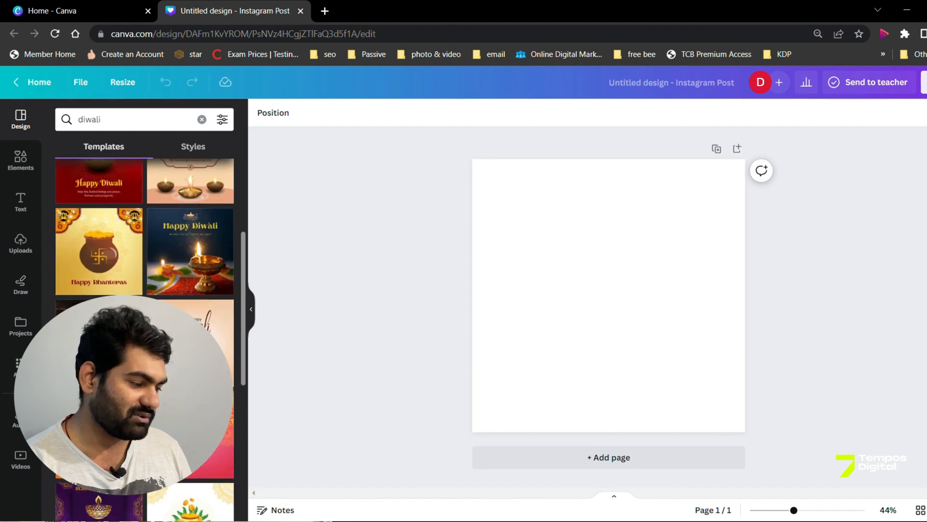
left_click(99, 337)
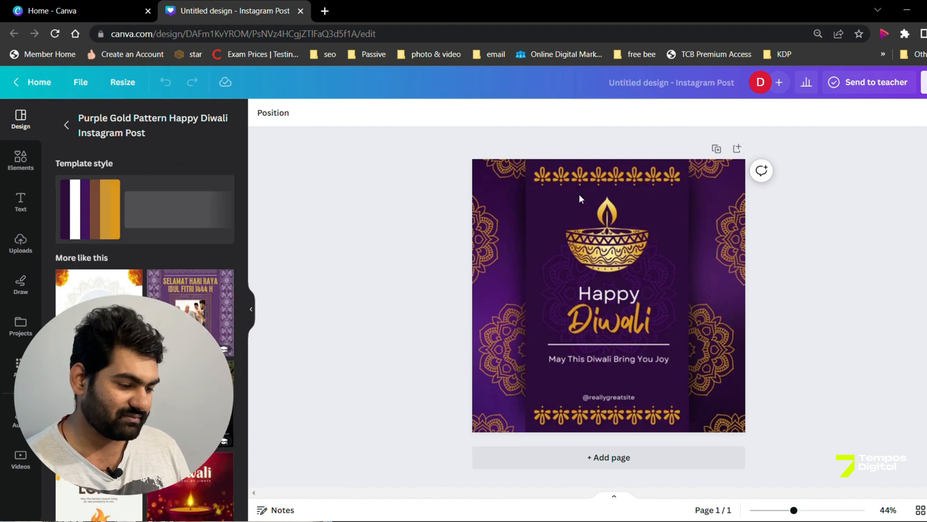
left_click(610, 401)
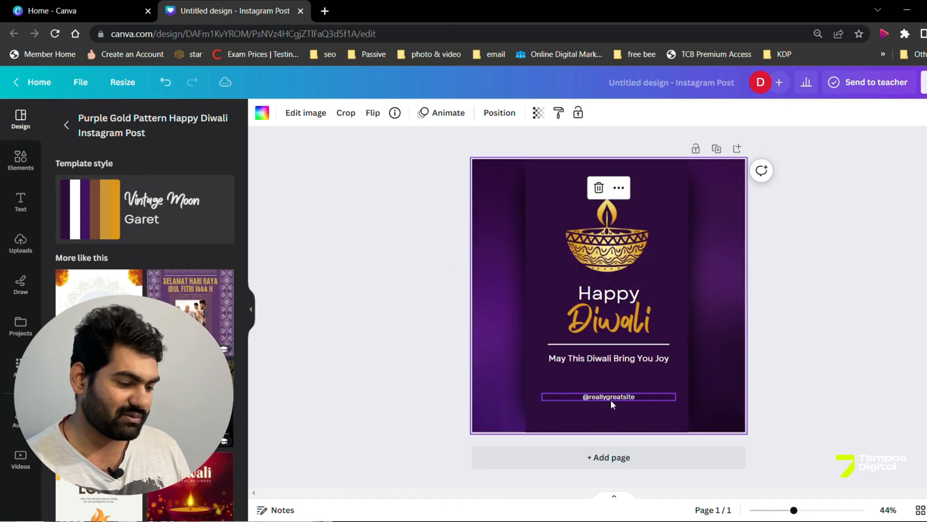
double_click(610, 398)
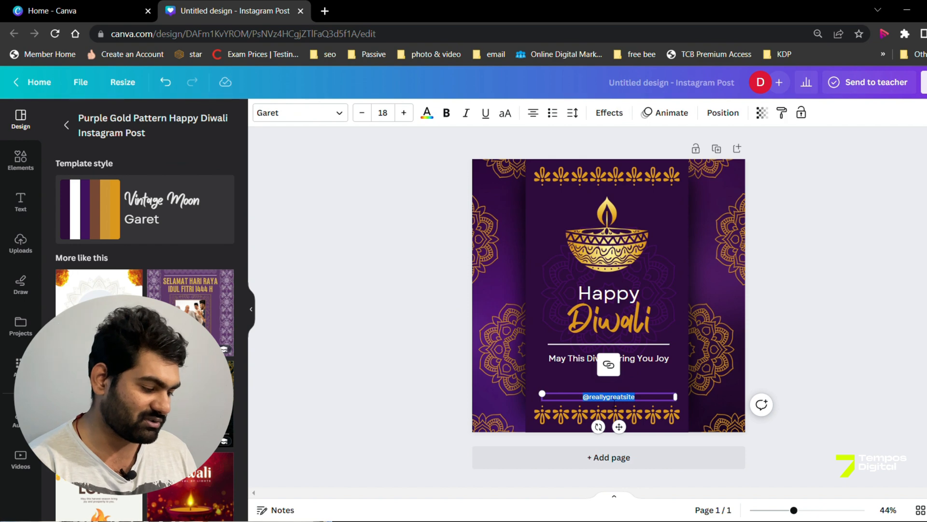
type("@temposdigital")
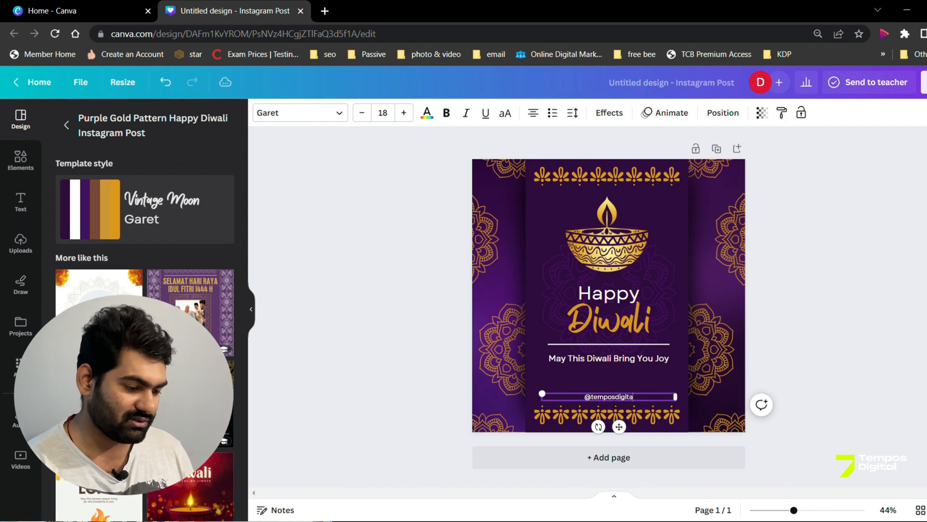
left_click(802, 284)
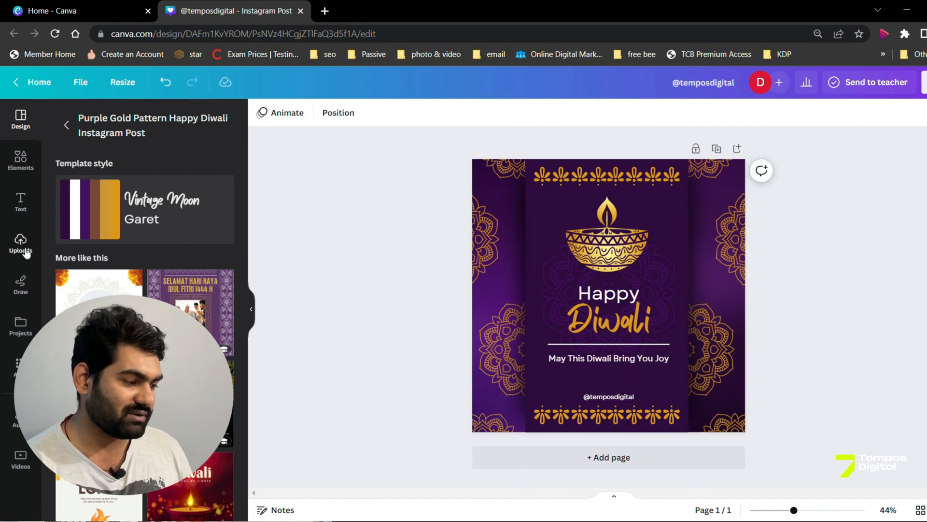
Step: Add the lime-and-white Tempos Digital logo from the uploaded images to the post and shrink it to fit beside the lamp
left_click(22, 244)
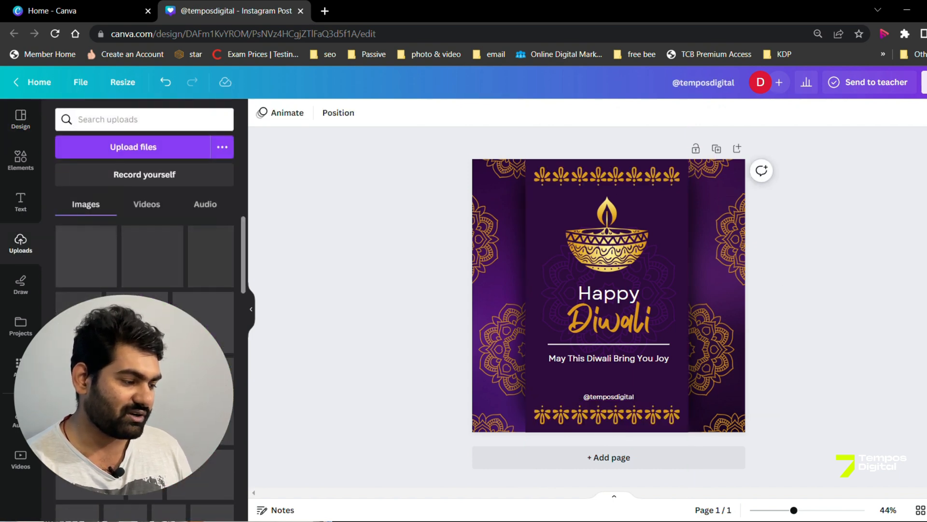
scroll(151, 294, "down", 10)
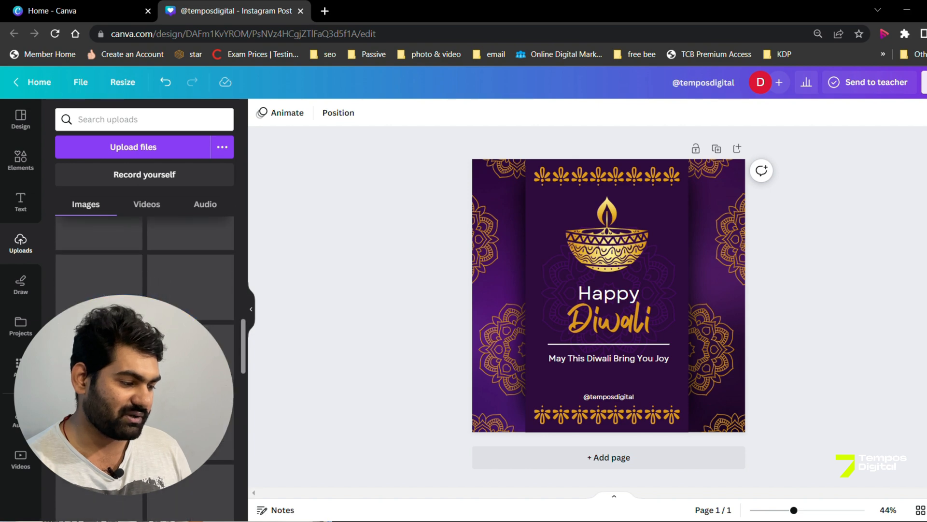
scroll(145, 290, "down", 10)
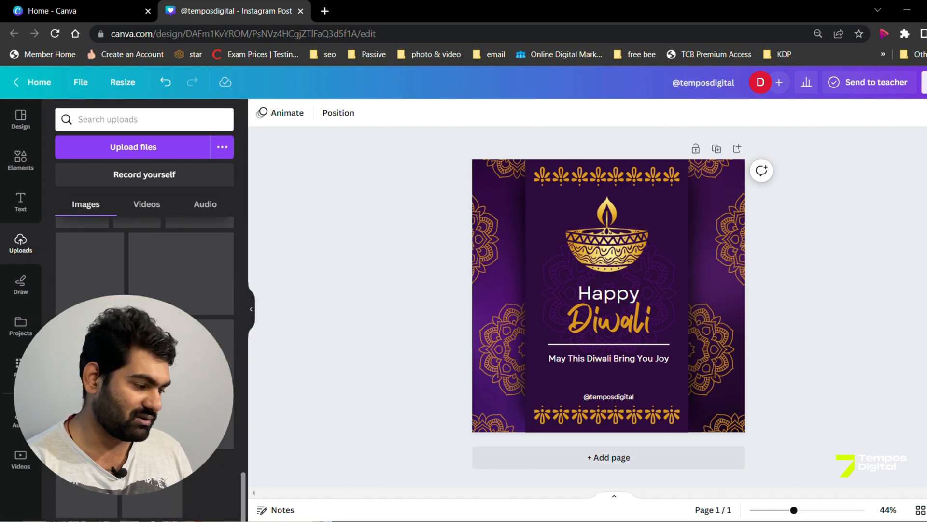
scroll(145, 290, "up", 5)
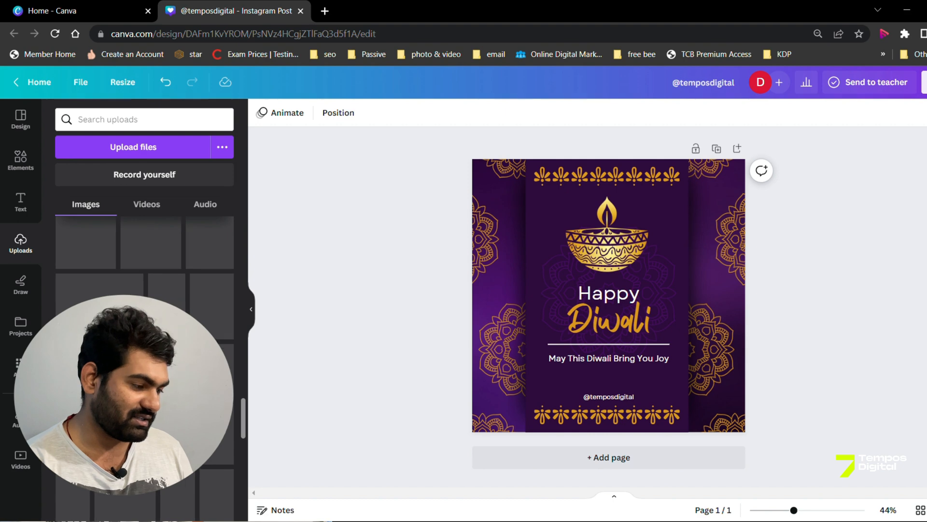
scroll(193, 357, "up", 7)
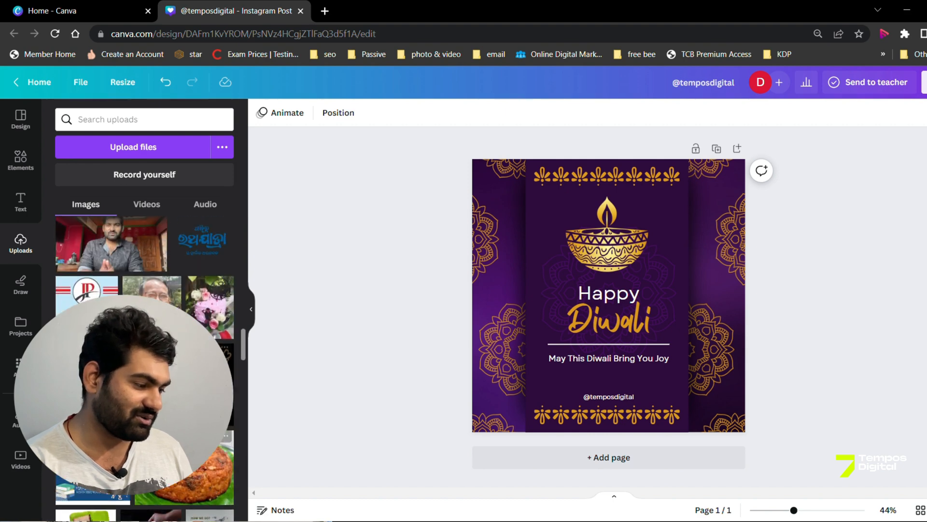
scroll(194, 358, "down", 8)
scroll(193, 357, "down", 10)
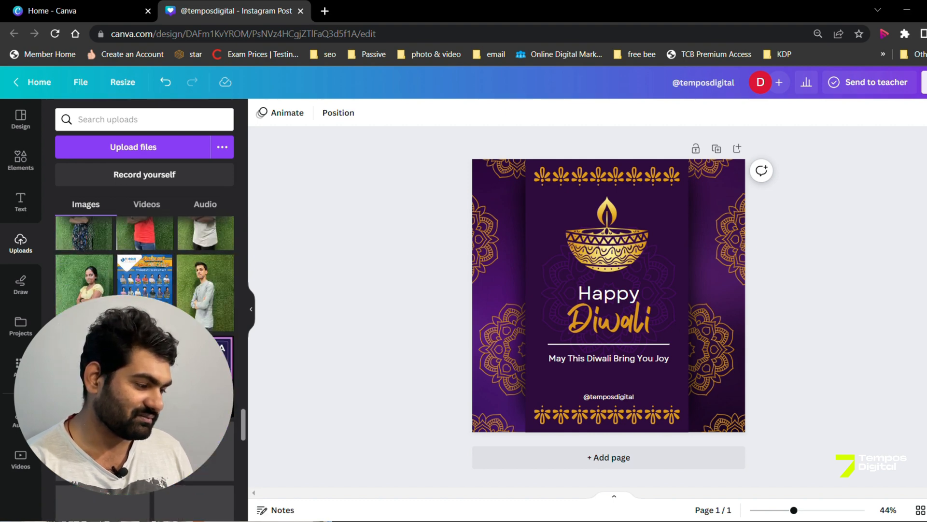
scroll(145, 367, "down", 3)
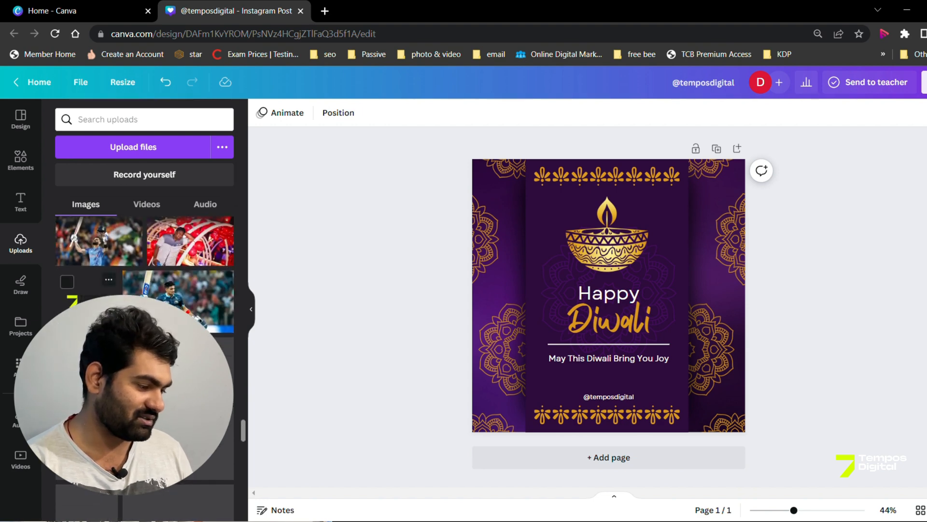
scroll(145, 290, "up", 3)
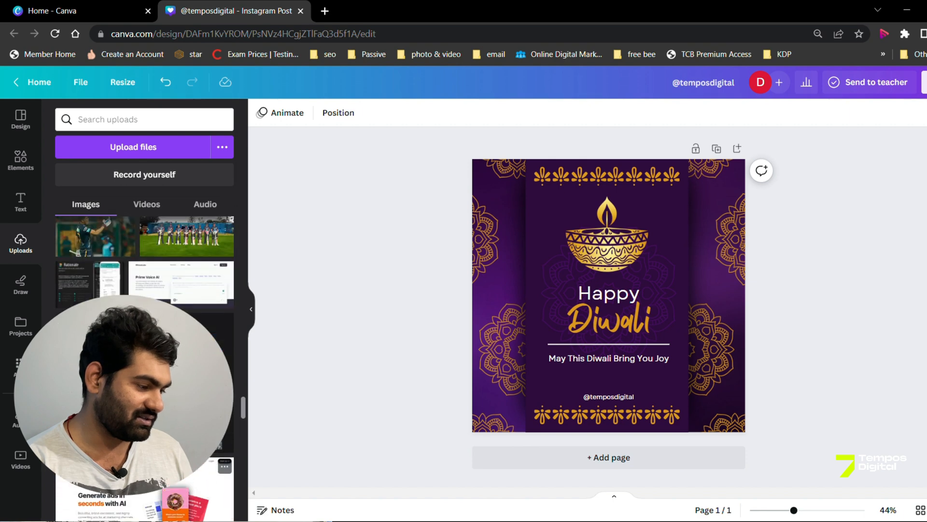
scroll(145, 289, "up", 10)
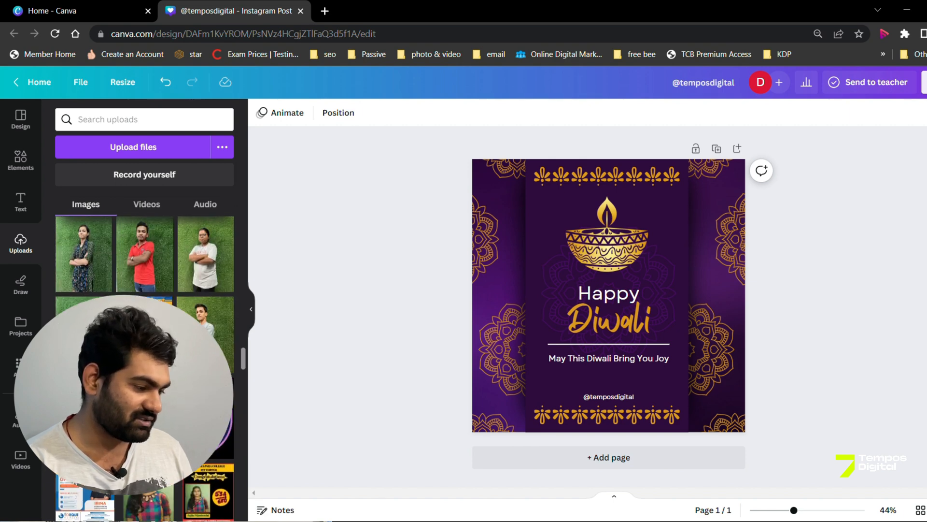
scroll(145, 290, "up", 8)
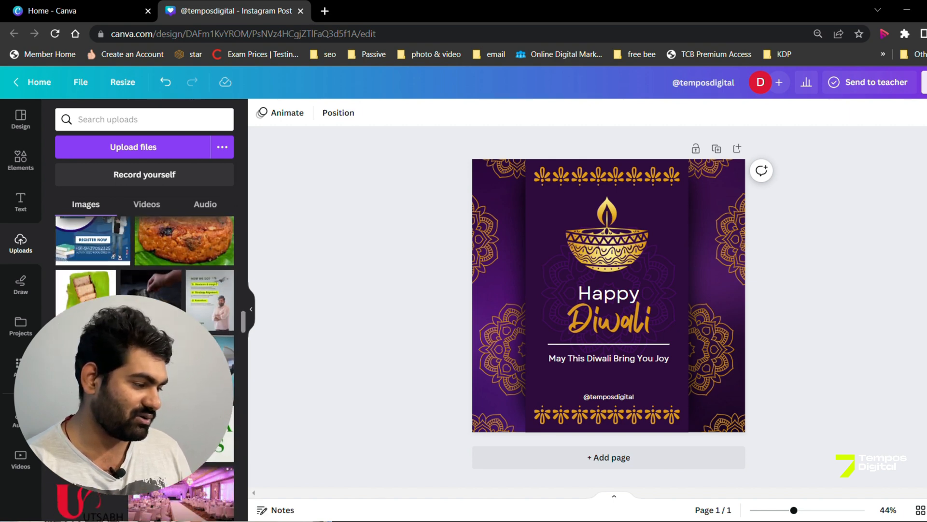
scroll(145, 290, "down", 15)
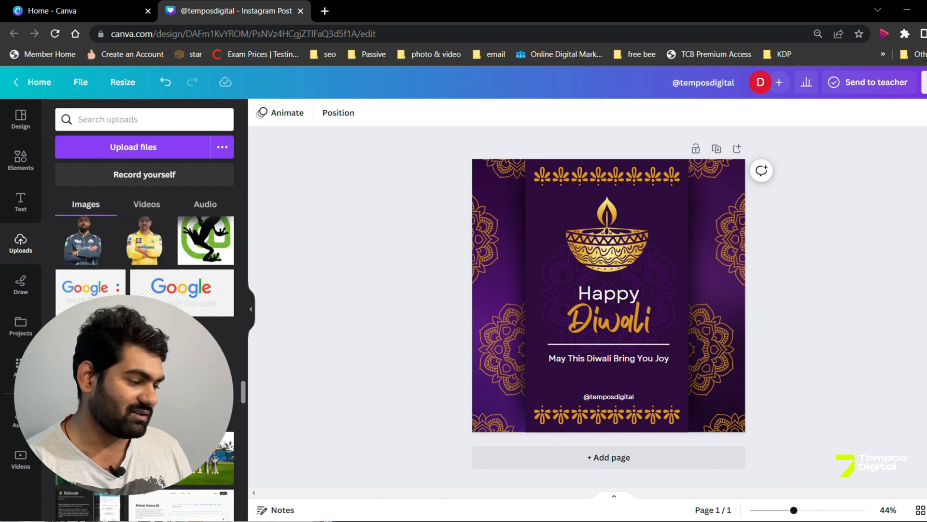
scroll(145, 290, "down", 15)
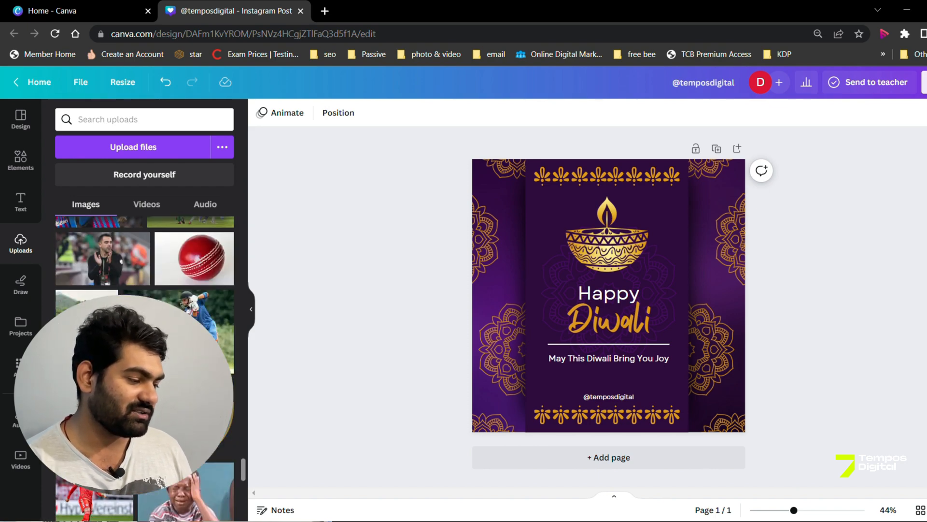
scroll(145, 289, "up", 5)
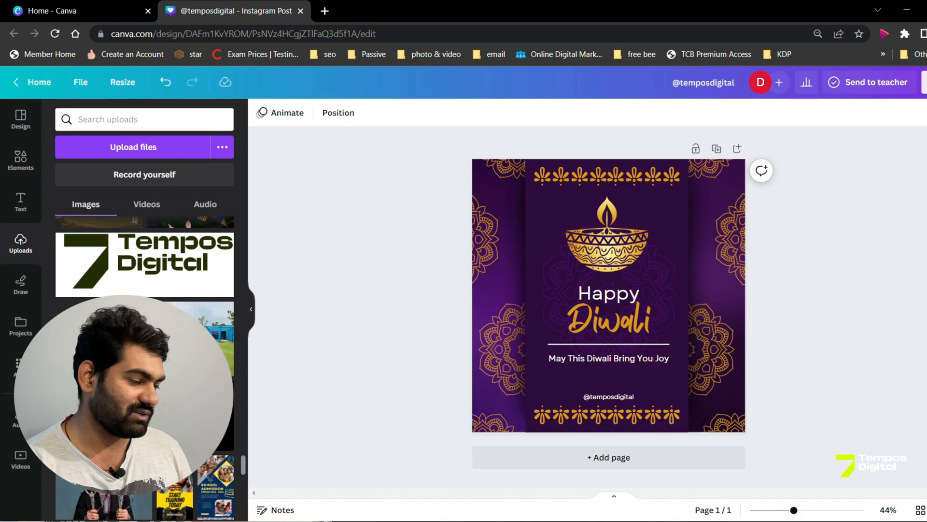
left_click(92, 339)
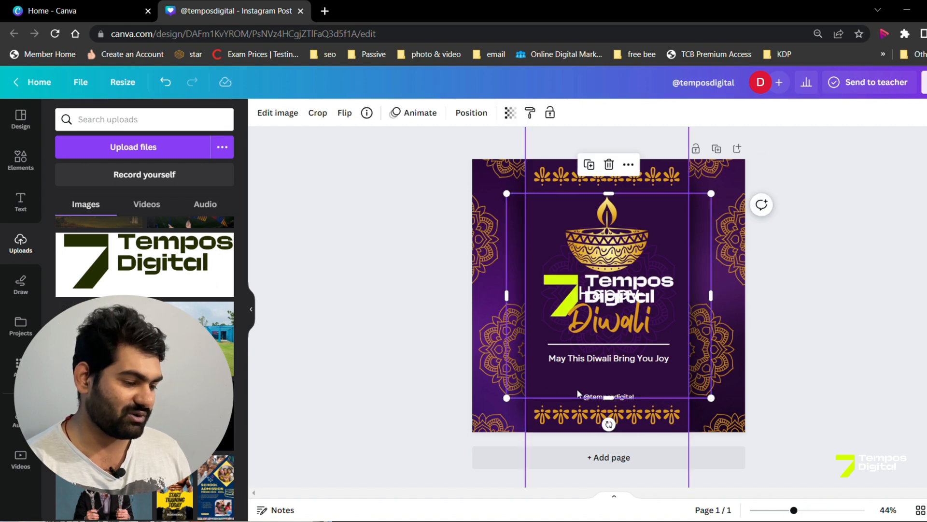
left_click_drag(517, 407, 650, 256)
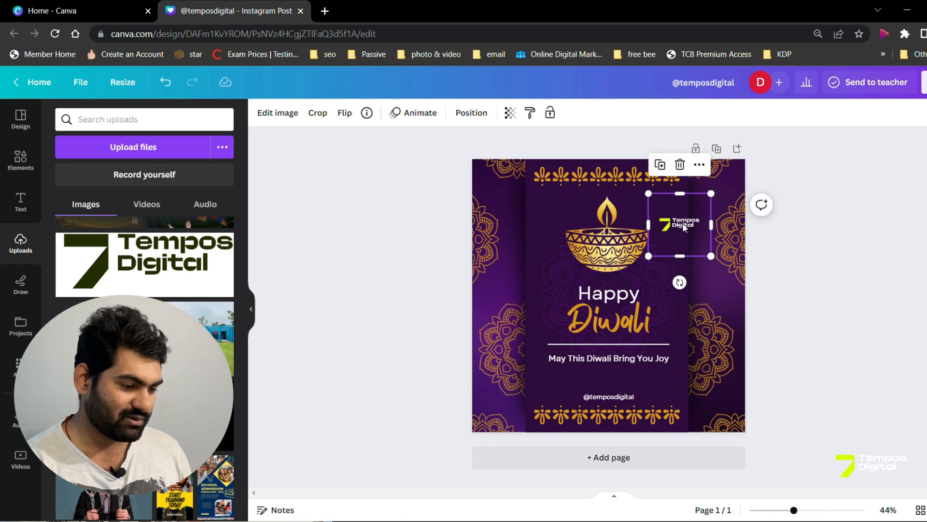
left_click_drag(684, 227, 664, 212)
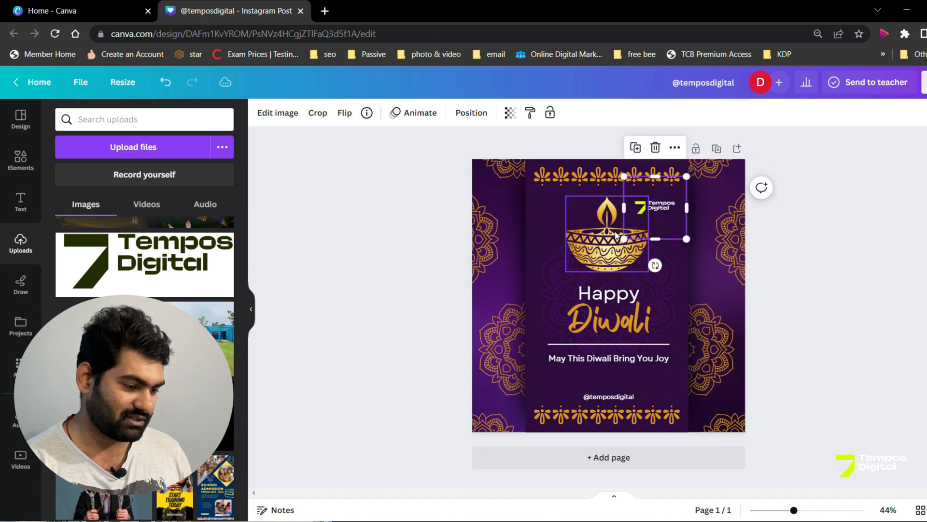
Step: Shrink the golden diya lamp and move it down to sit centred just above the word "Happy"
left_click(570, 215)
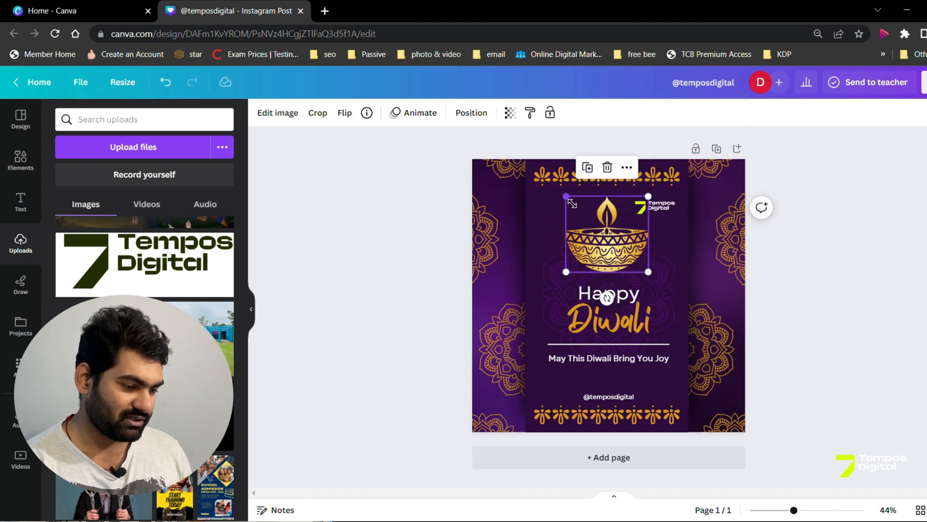
left_click_drag(572, 203, 609, 235)
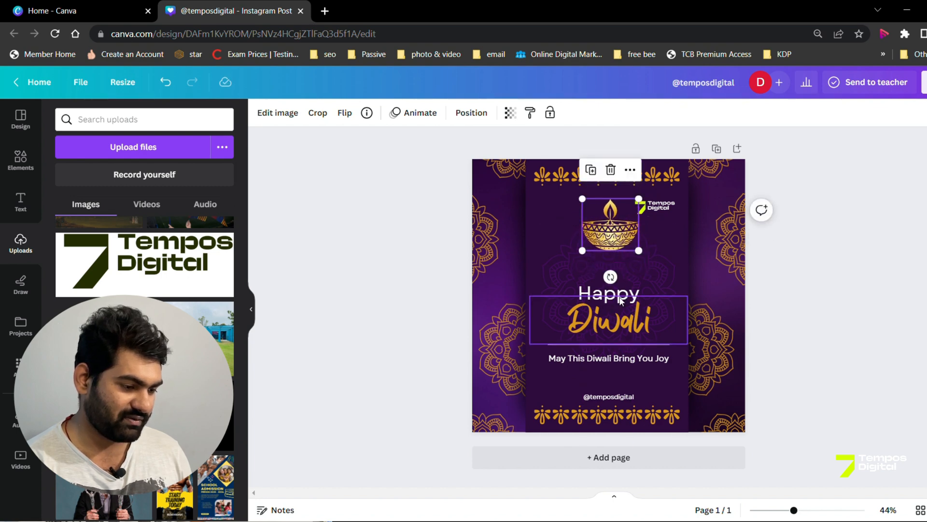
left_click_drag(623, 226, 621, 258)
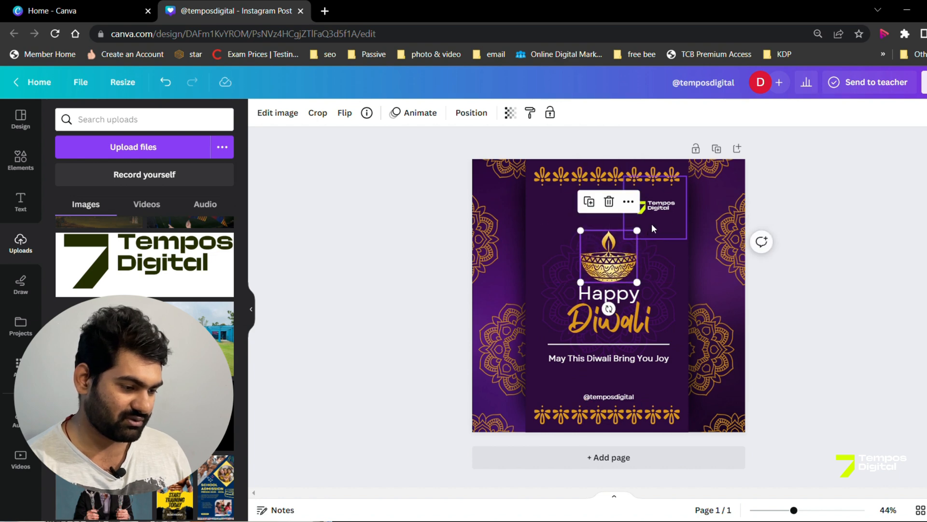
Step: Centre the Tempos Digital logo above the lamp and enlarge it slightly, keeping it aligned with the page's vertical centre line
left_click_drag(653, 228, 618, 217)
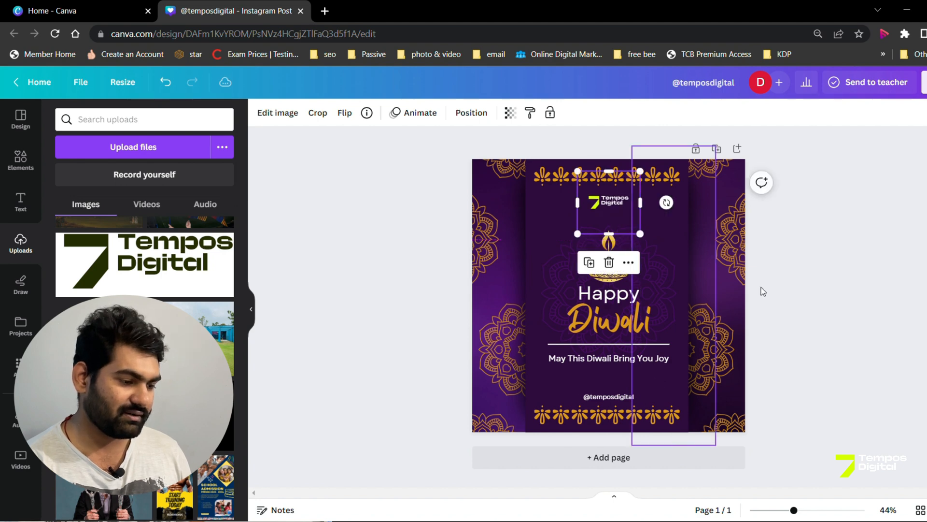
left_click(841, 311)
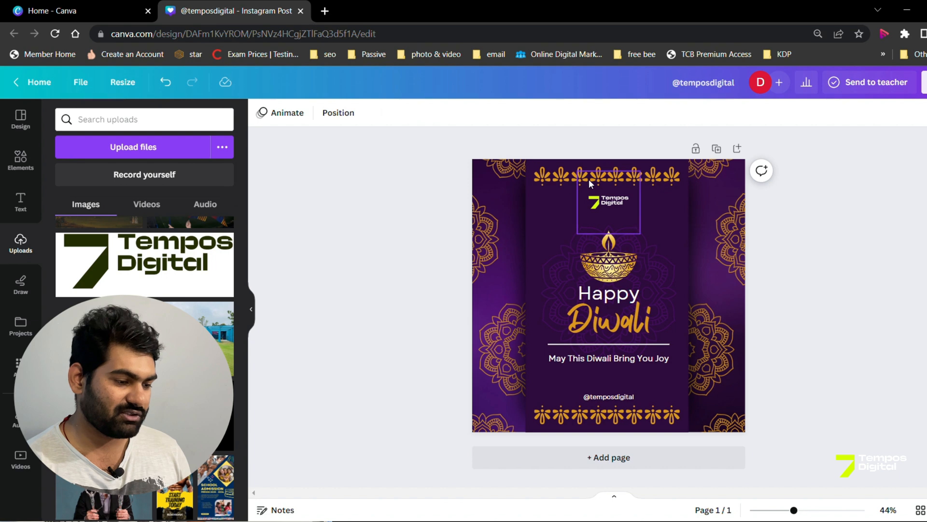
left_click(611, 207)
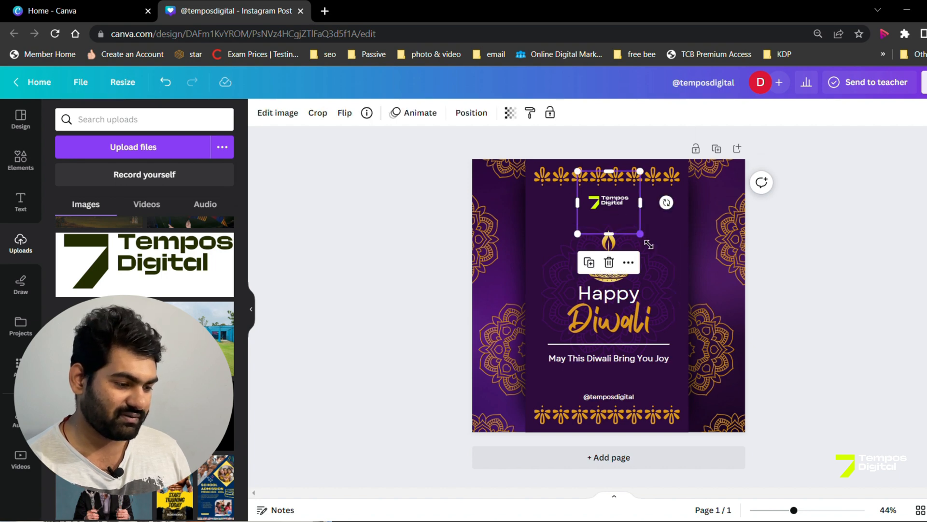
left_click_drag(641, 235, 663, 256)
left_click_drag(635, 215, 624, 205)
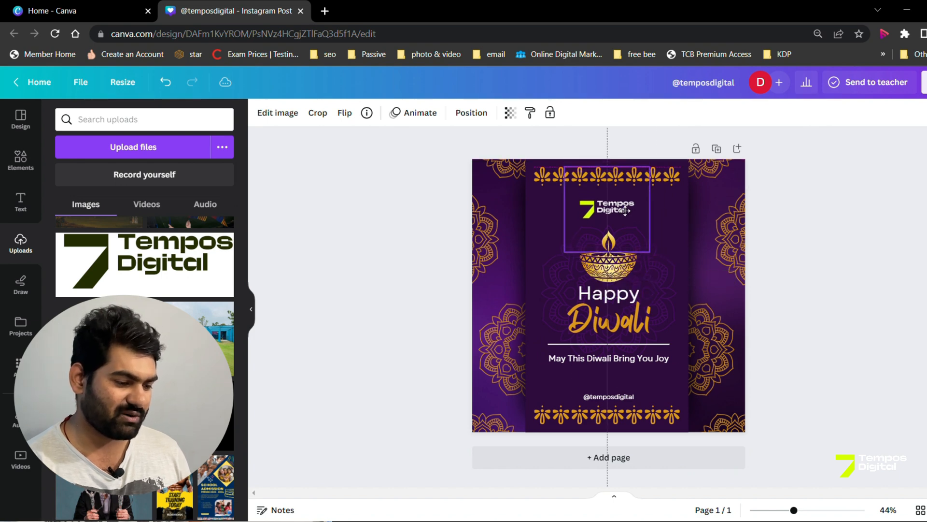
left_click(626, 212)
left_click(845, 374)
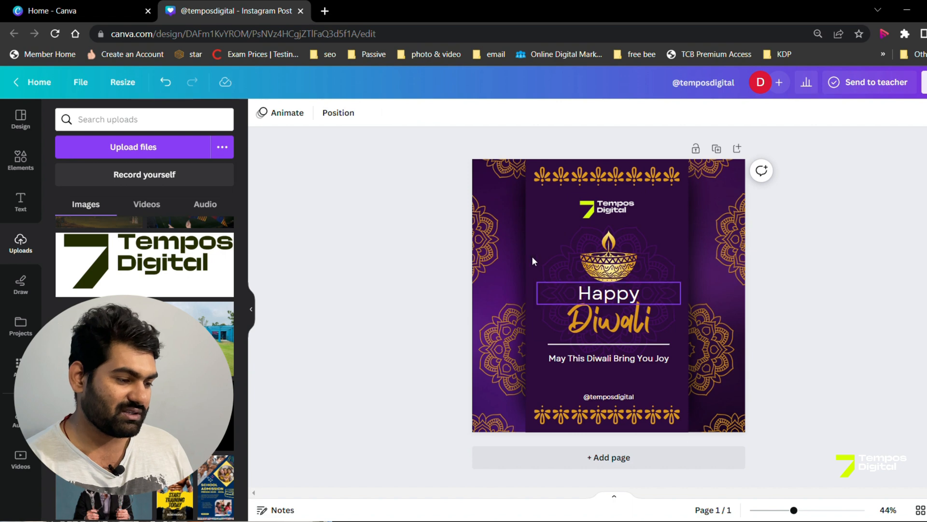
Step: Select the post's background and look through the available page animations, from Combinations to the Basic and Exaggerate styles
left_click(482, 186)
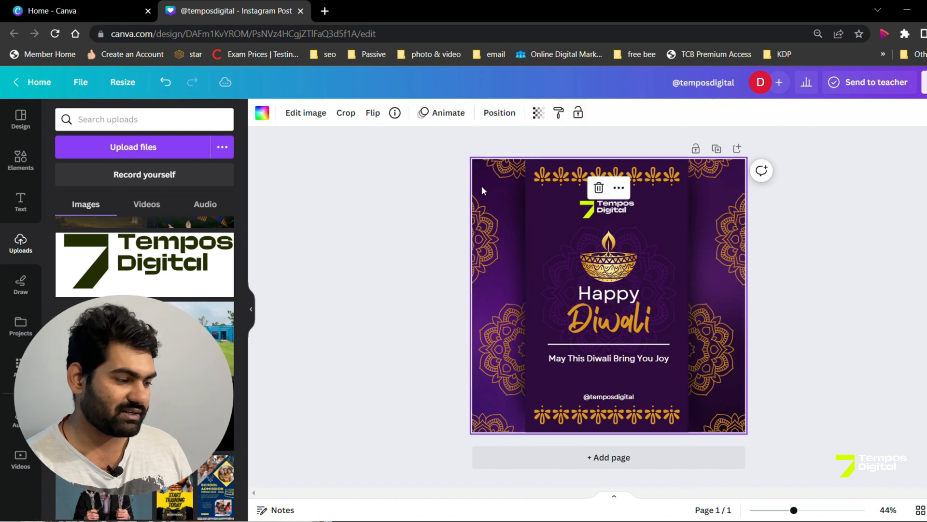
left_click(449, 114)
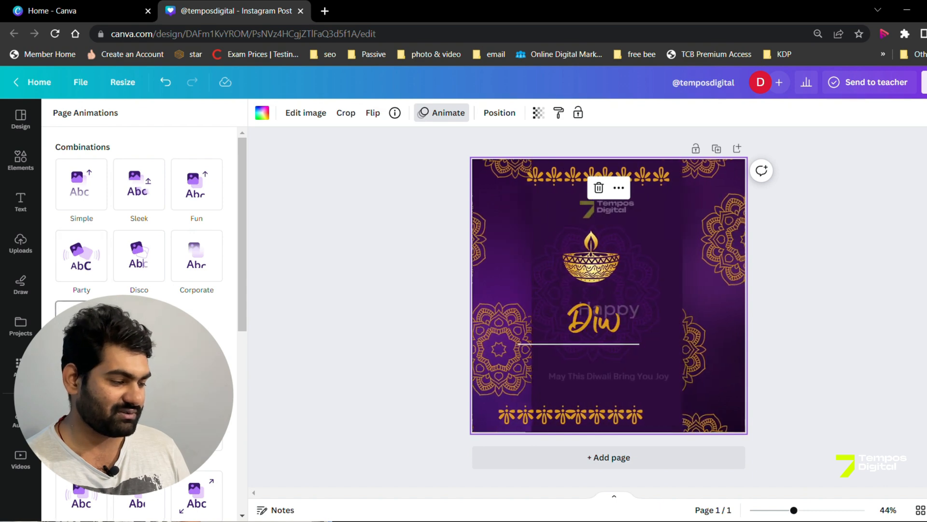
scroll(139, 241, "down", 2)
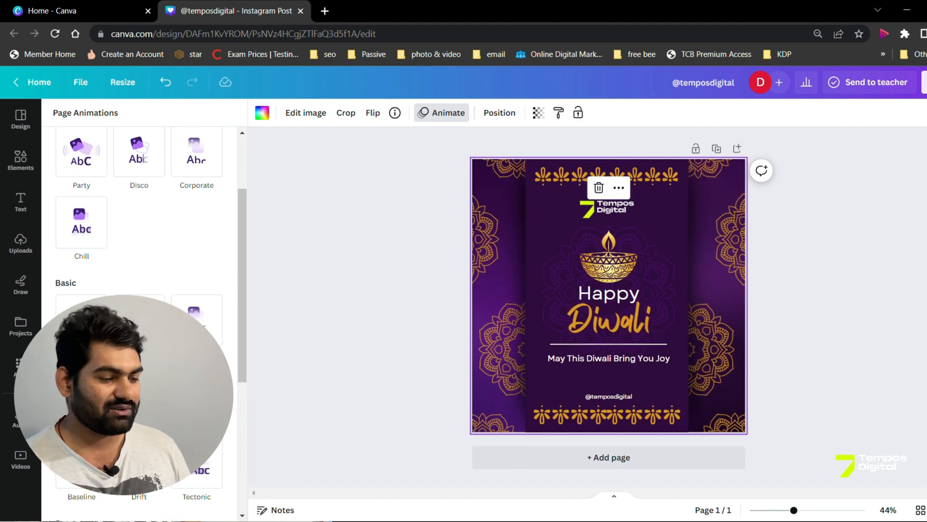
scroll(139, 241, "down", 2)
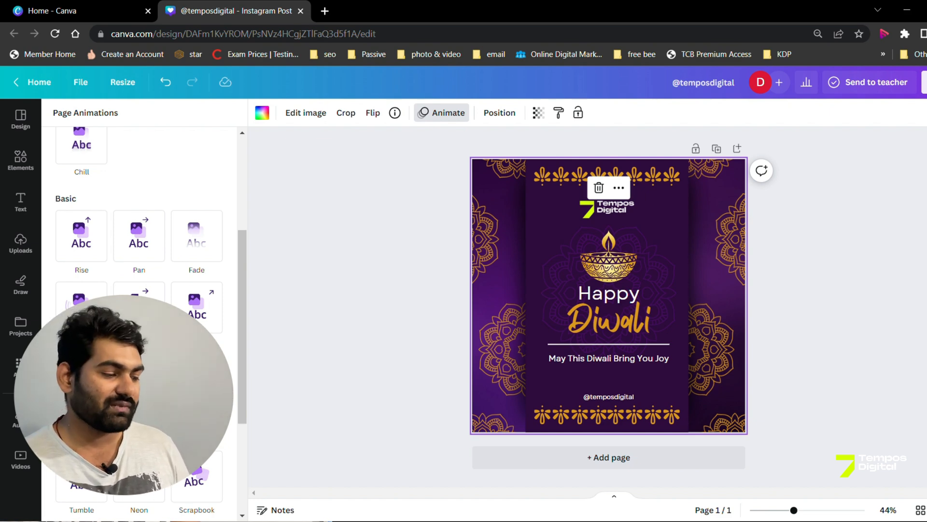
scroll(81, 268, "down", 2)
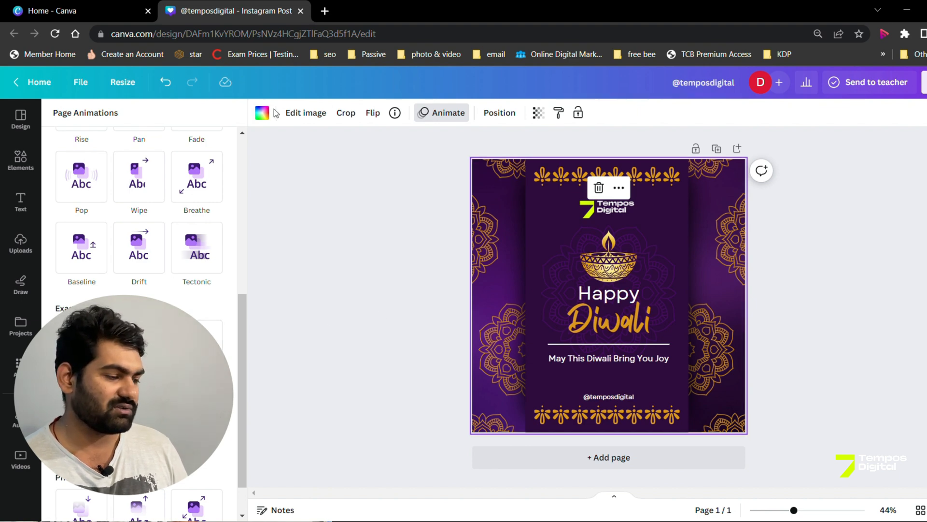
Step: Try dark purple #2d0b3f and black as the page background, and settle on the brighter purple from the document colors
left_click(262, 113)
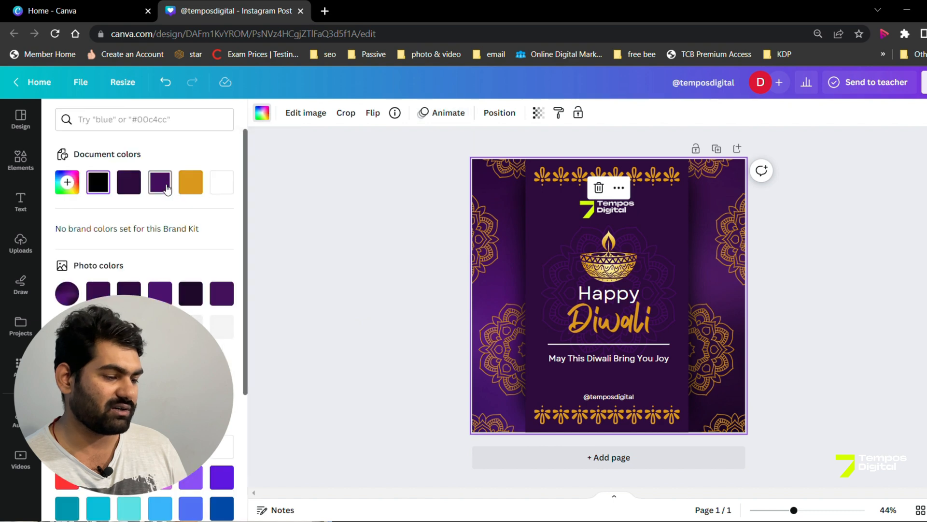
left_click(133, 186)
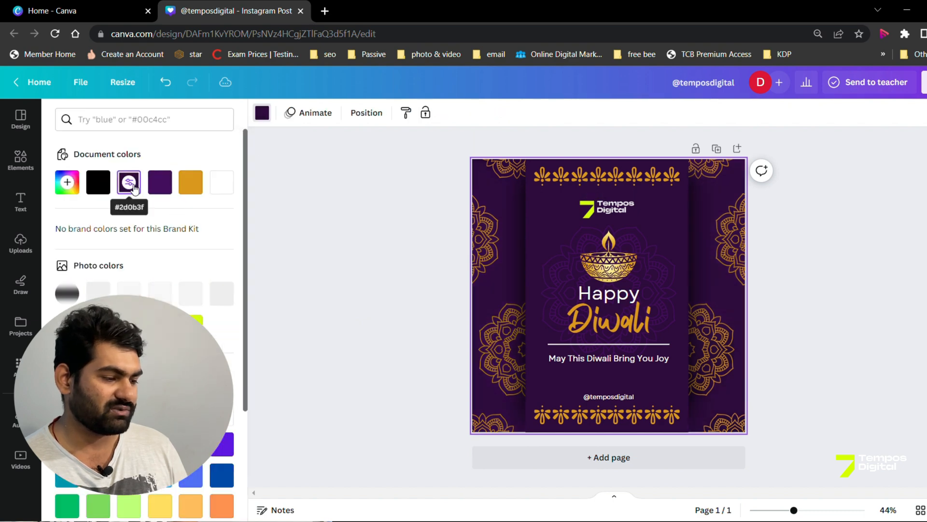
left_click(98, 182)
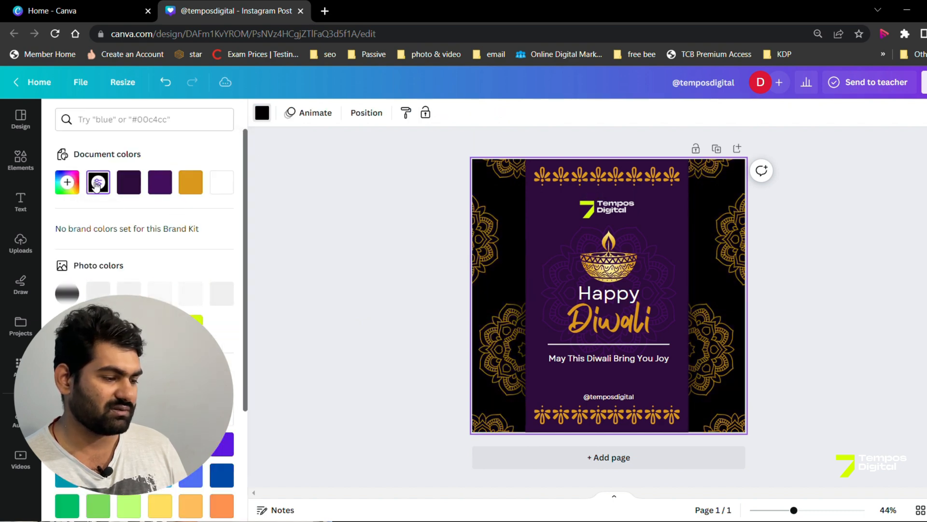
left_click(158, 184)
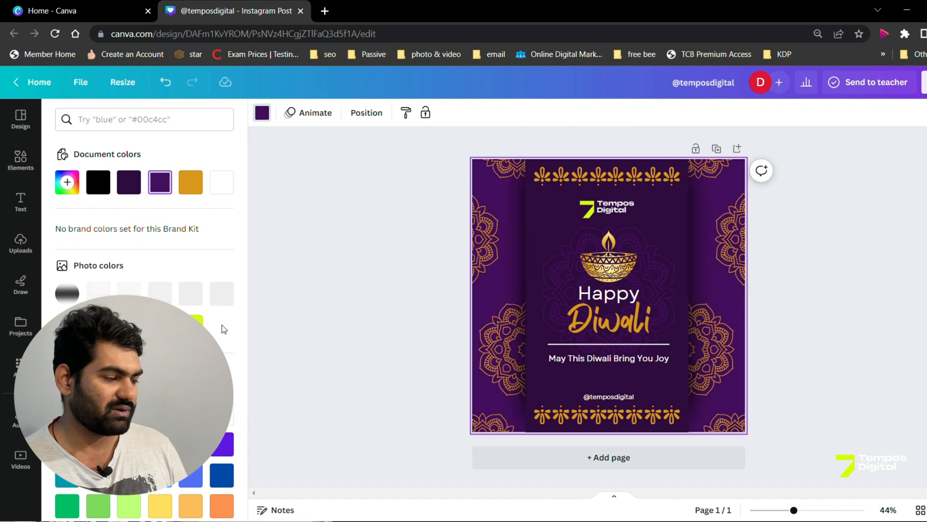
scroll(171, 300, "down", 3)
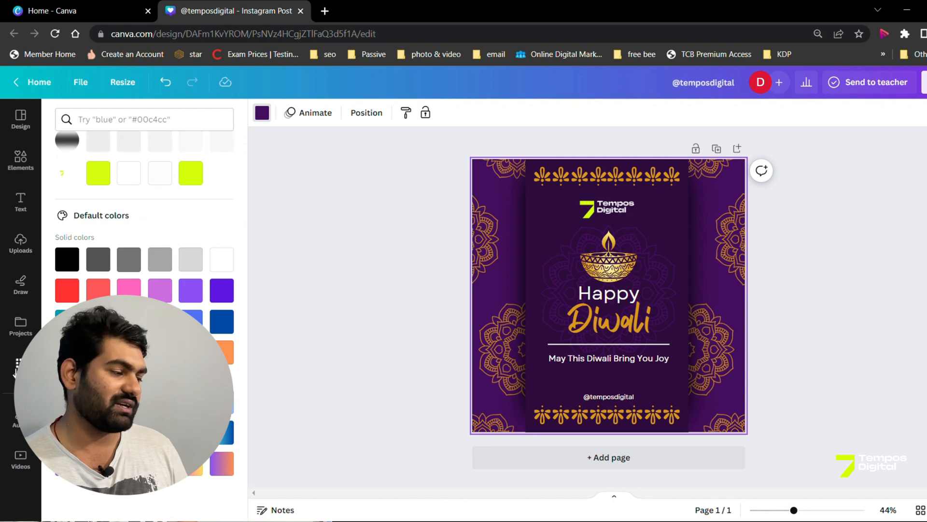
Step: Search the elements library for "facebook icon" and show all matching graphics
left_click(16, 368)
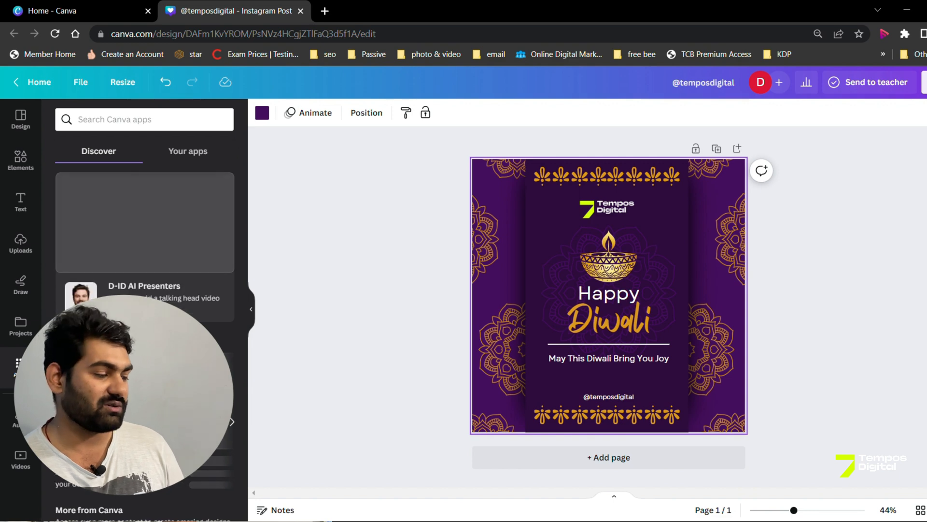
left_click(25, 162)
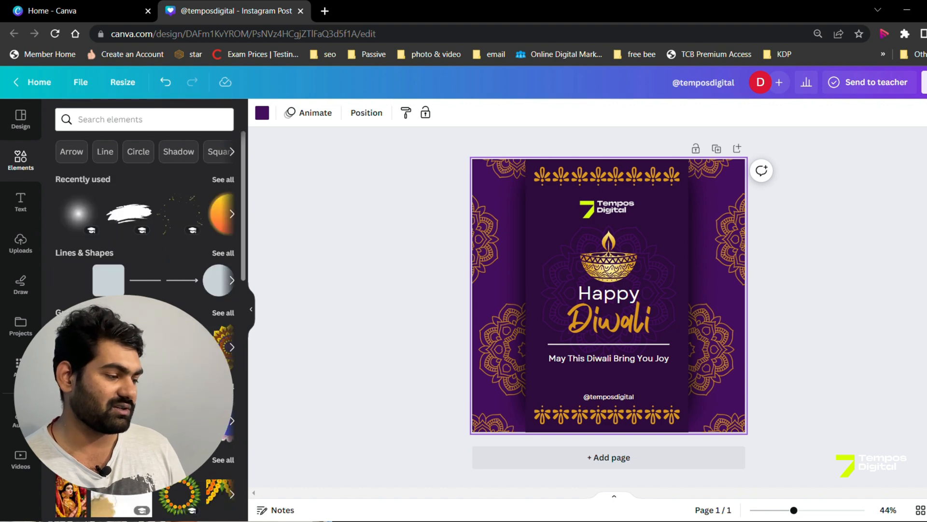
scroll(140, 232, "down", 4)
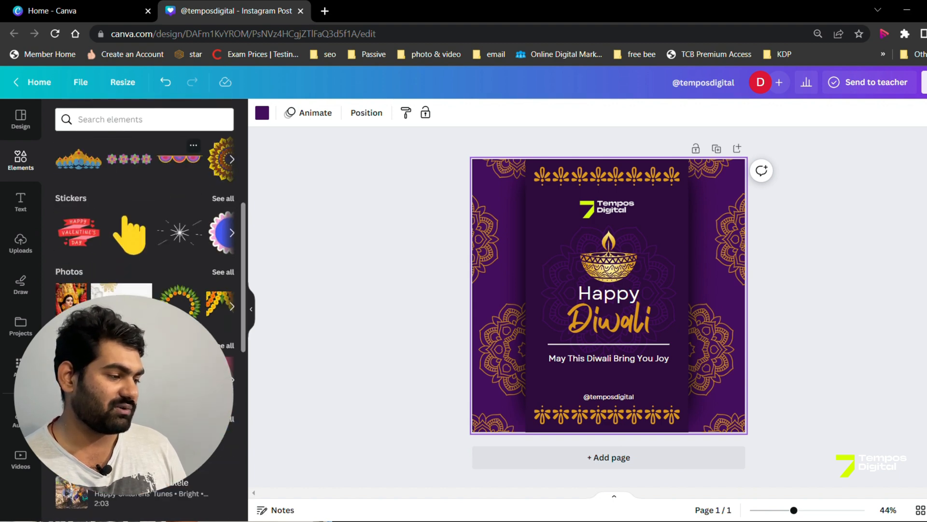
scroll(177, 133, "up", 4)
left_click(171, 127)
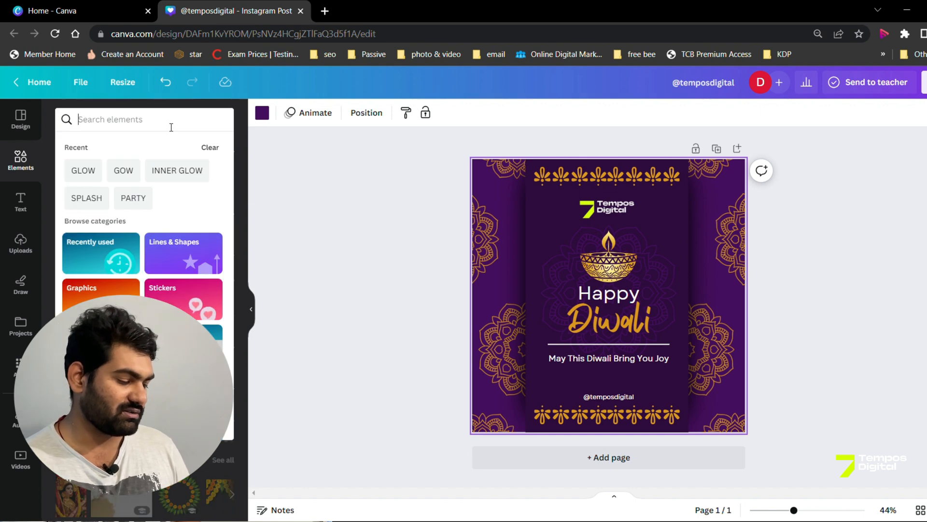
type("faceboo")
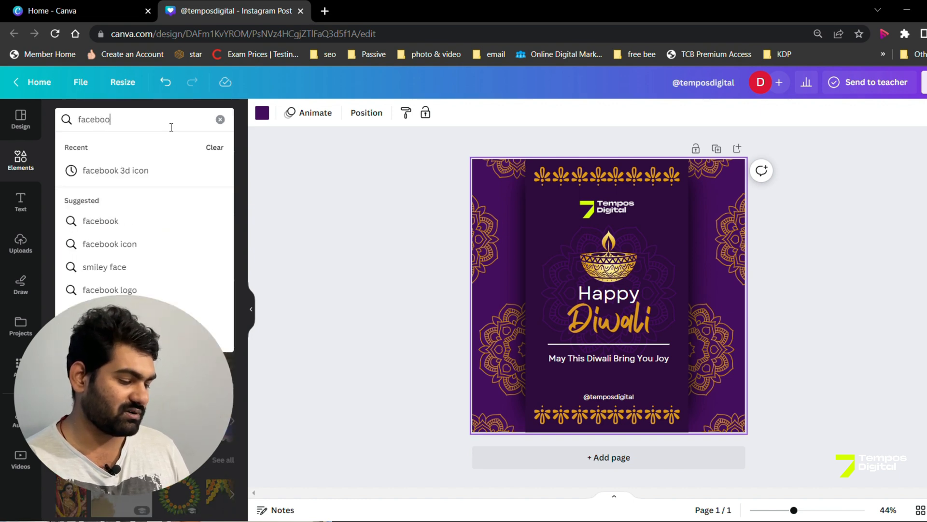
type("k icon")
key("Return")
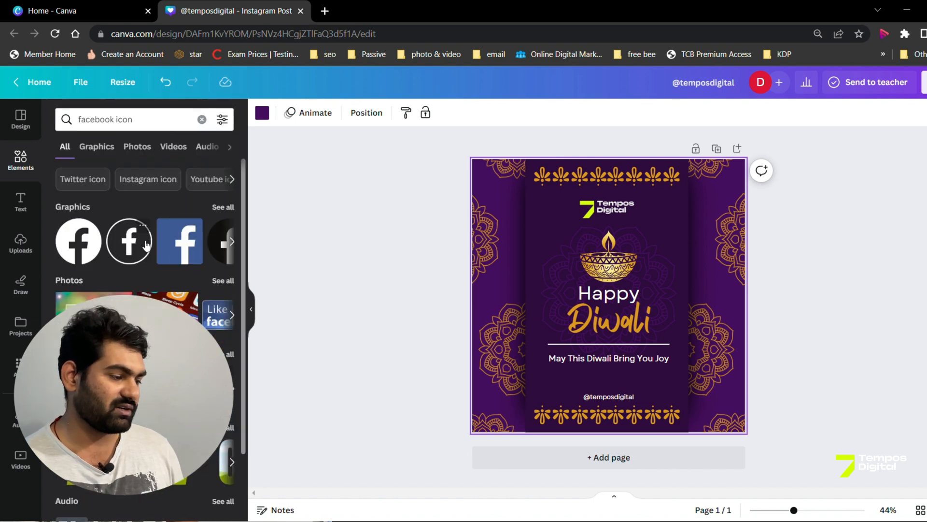
left_click(231, 207)
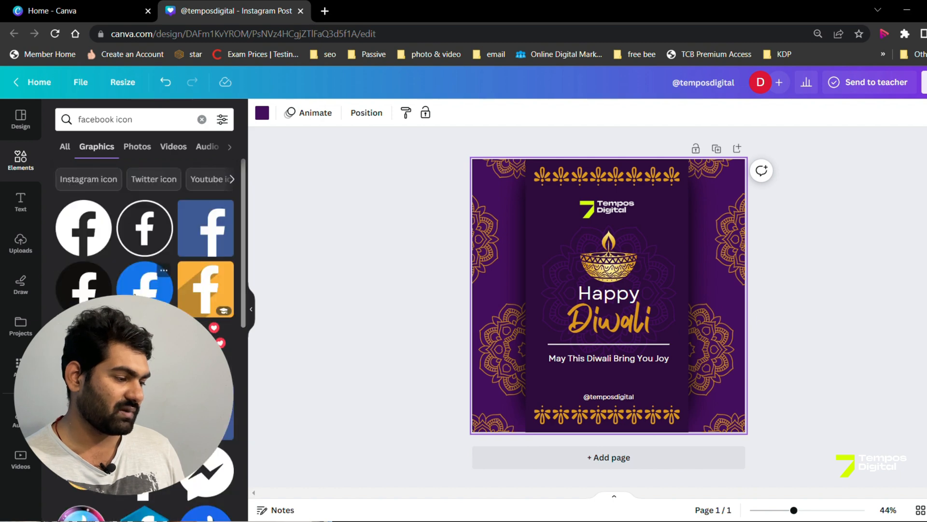
left_click(145, 285)
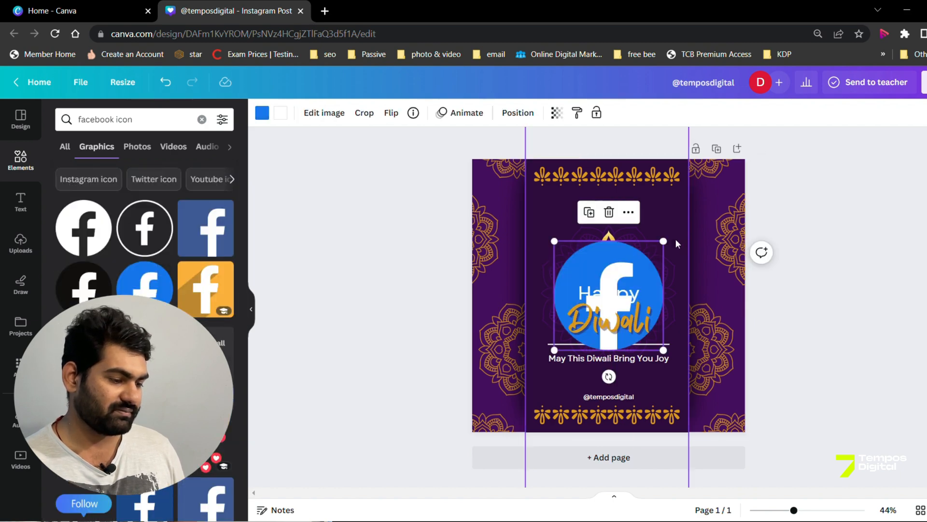
left_click_drag(671, 247, 571, 335)
left_click_drag(574, 380, 607, 422)
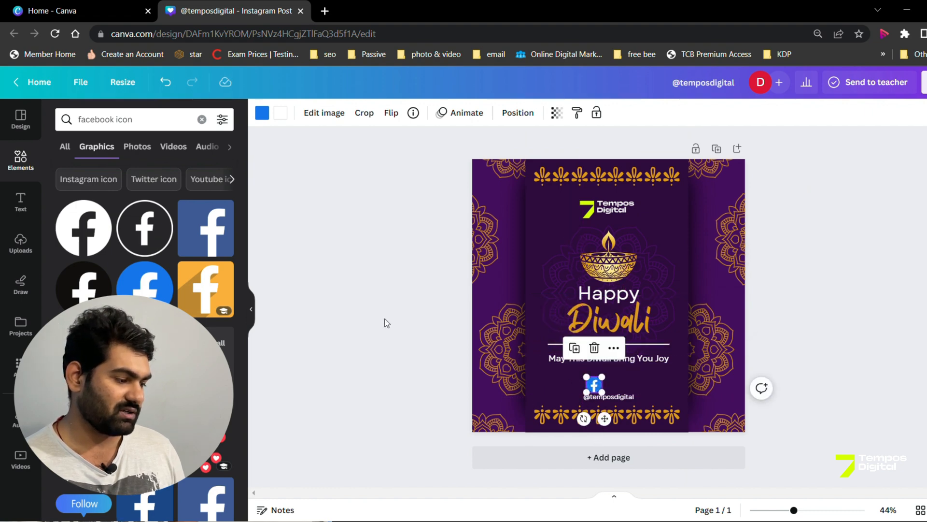
Step: Change the graphics search from Facebook to "instagram icon"
left_click(118, 121)
type("\\")
key("BackSpace")
key("BackSpace")
key("BackSpace")
key("BackSpace")
key("BackSpace")
key("BackSpace")
key("BackSpace")
key("BackSpace")
key("BackSpace")
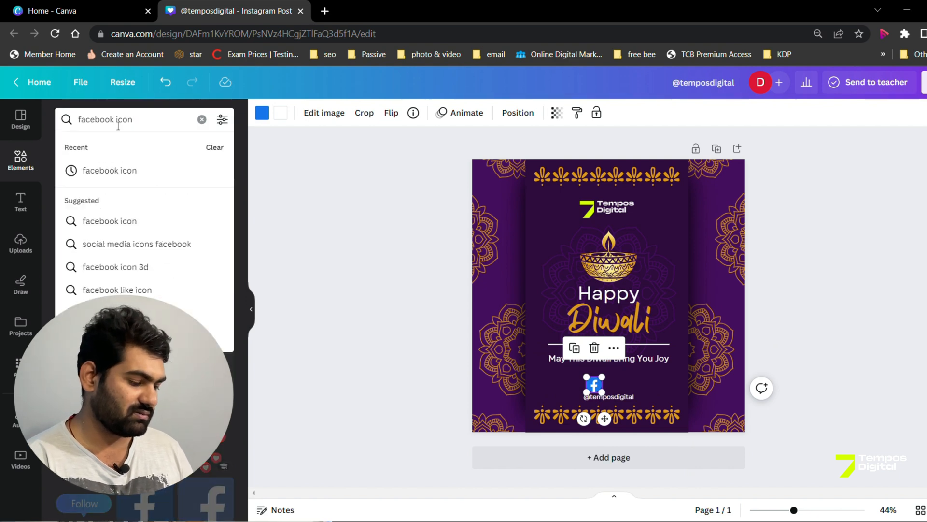
type("instagram")
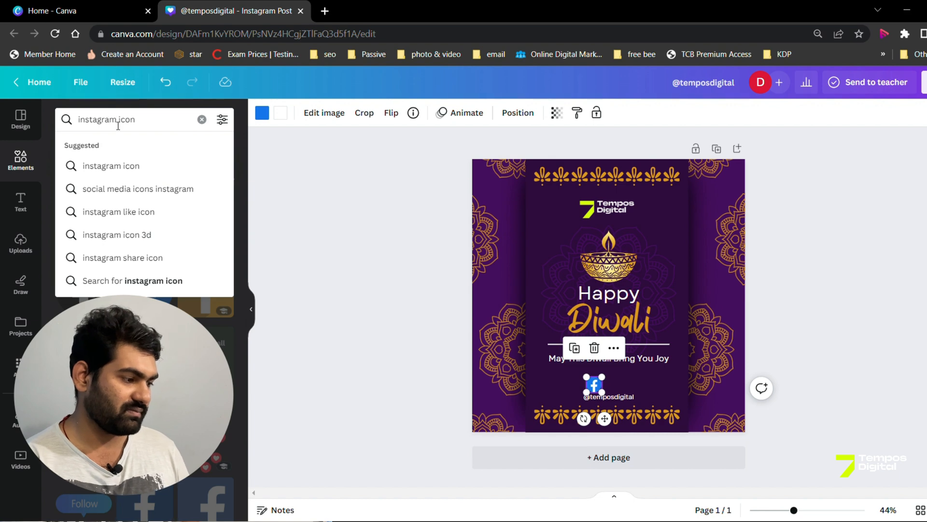
key("Return")
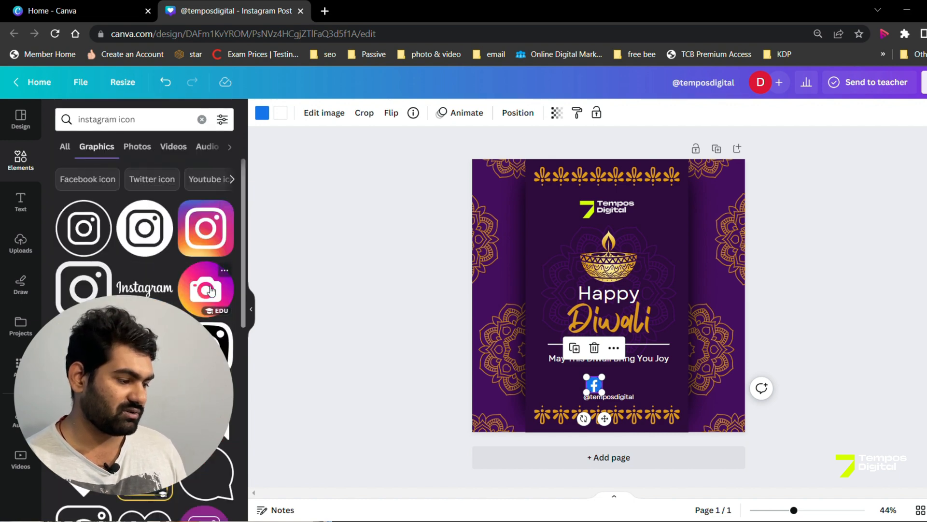
Step: Add the square gradient Instagram icon, shrink it to match the Facebook icon and place it directly to the right of that icon
left_click(210, 230)
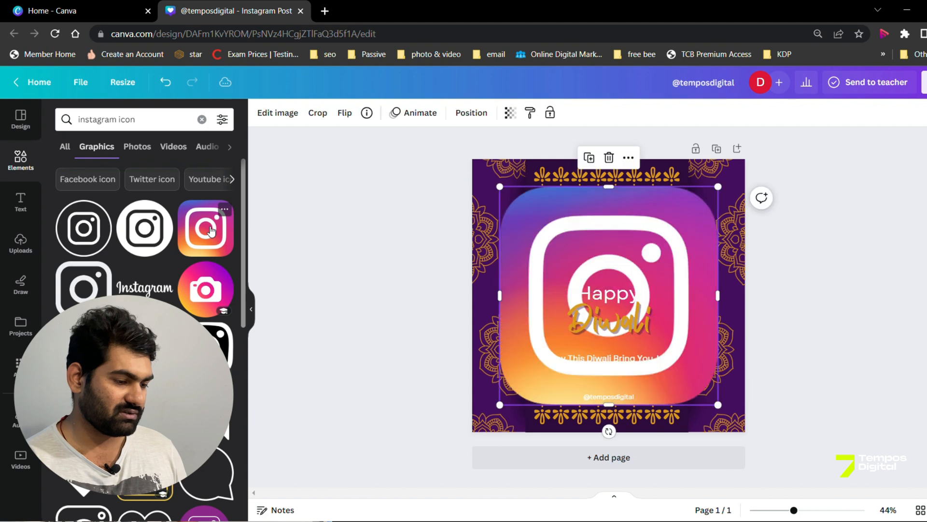
left_click_drag(725, 198, 536, 400)
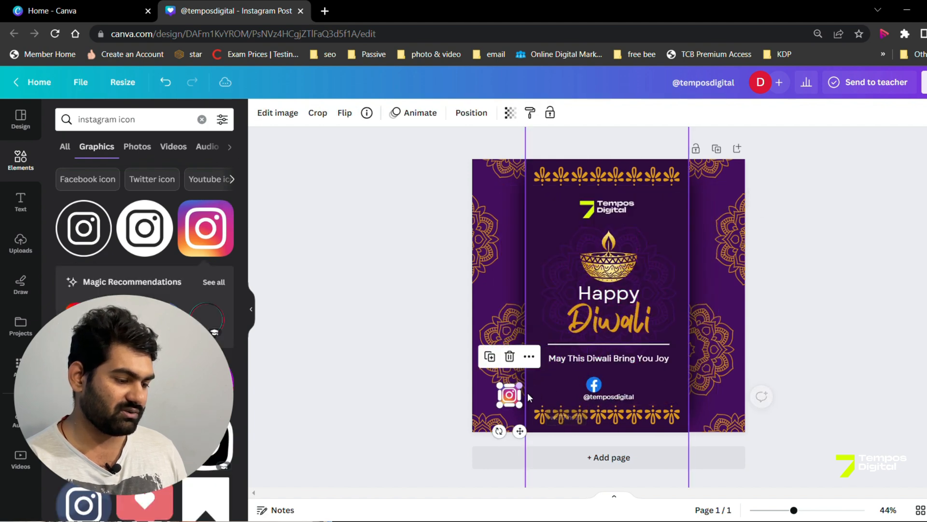
left_click_drag(516, 431, 628, 425)
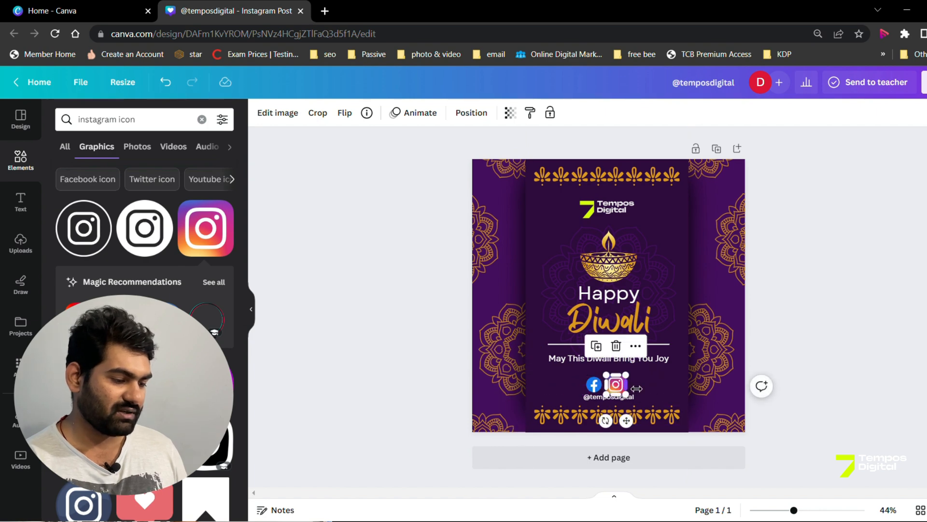
left_click_drag(637, 384, 633, 387)
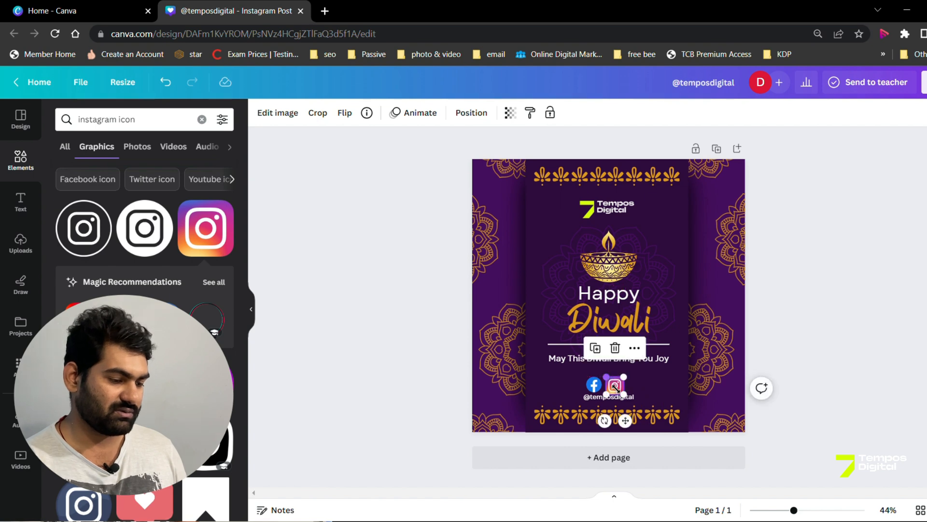